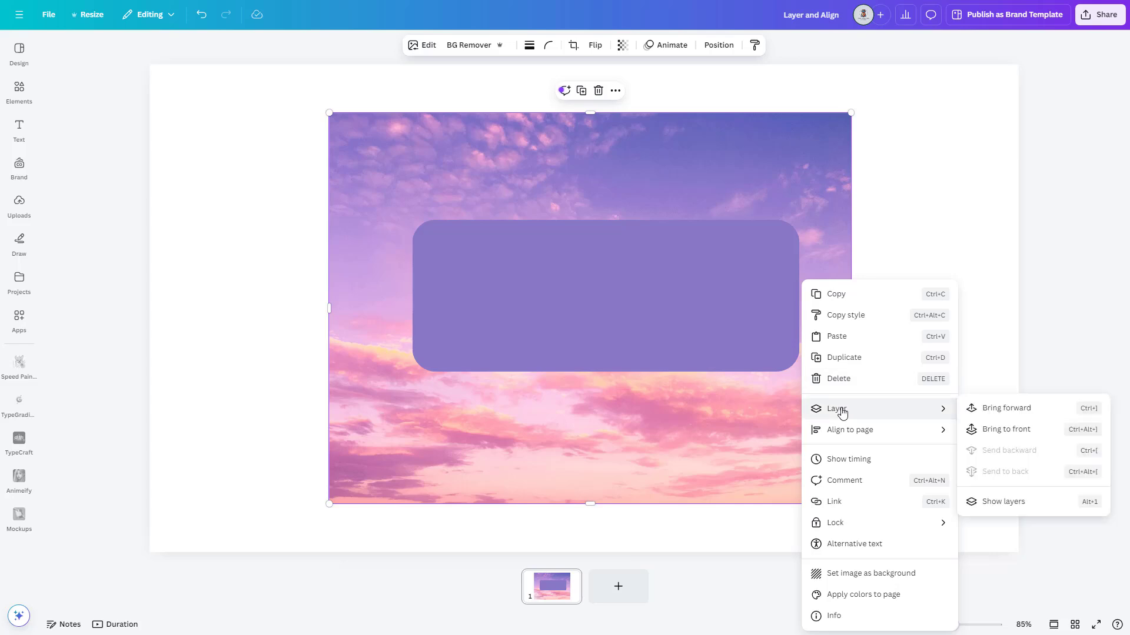
Bring the sky image to the front, send it to the back, and bring it to the front again.
left_click(1002, 430)
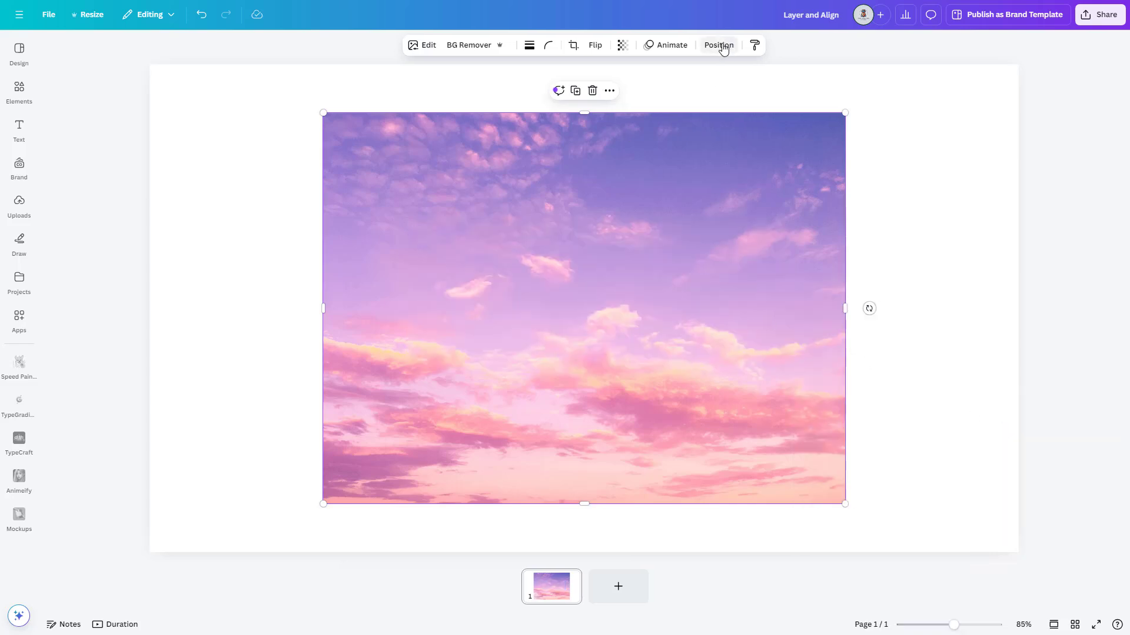
left_click(723, 47)
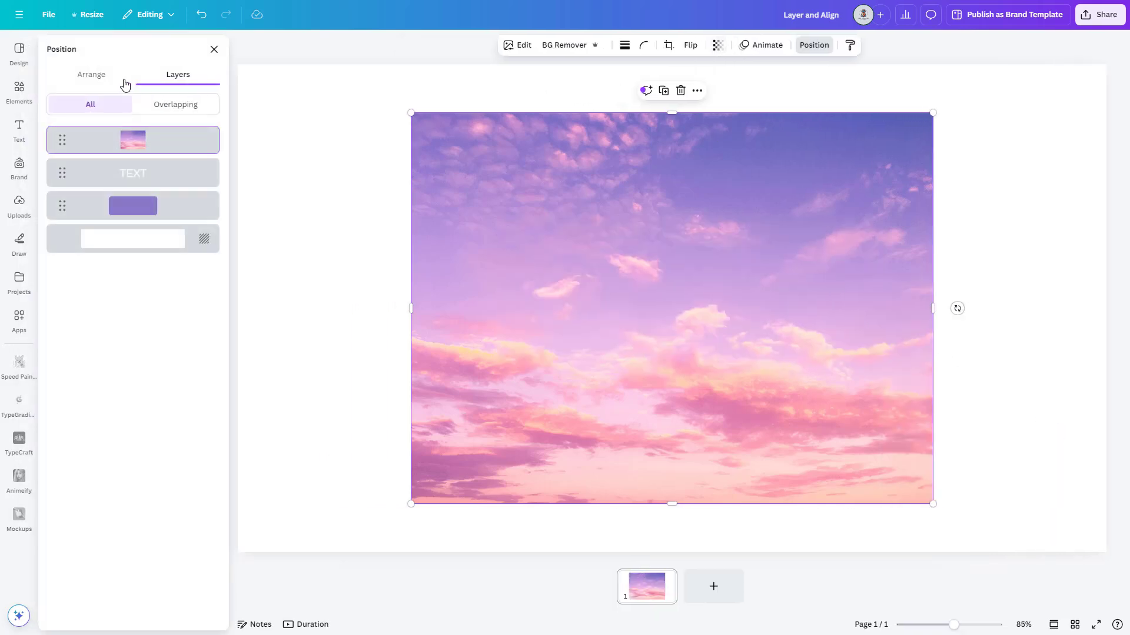
left_click(94, 75)
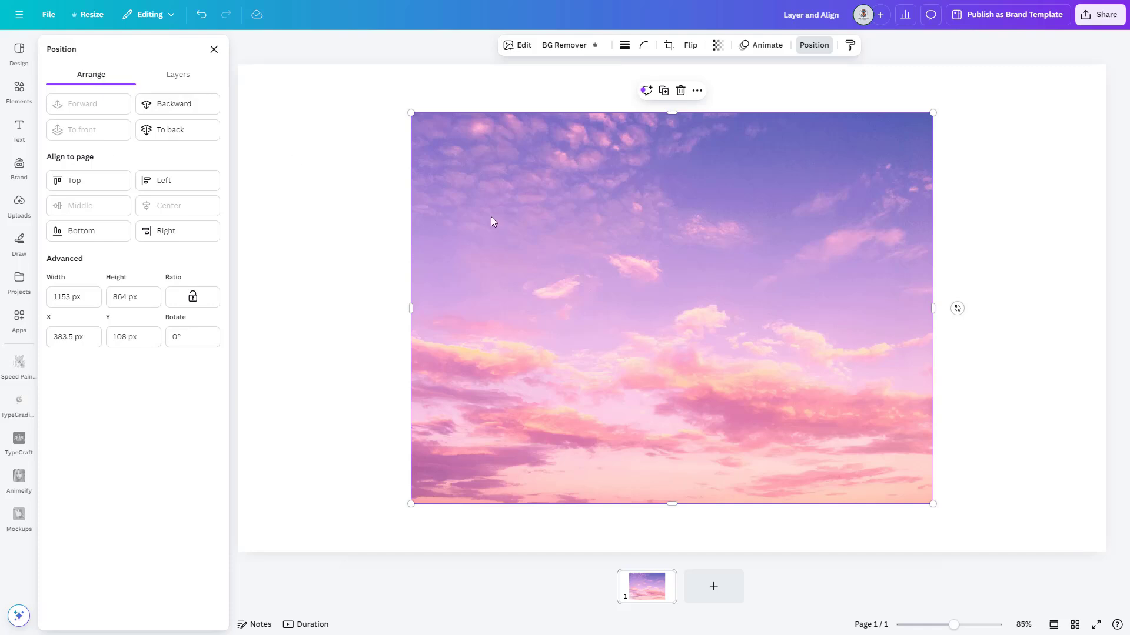
left_click(172, 134)
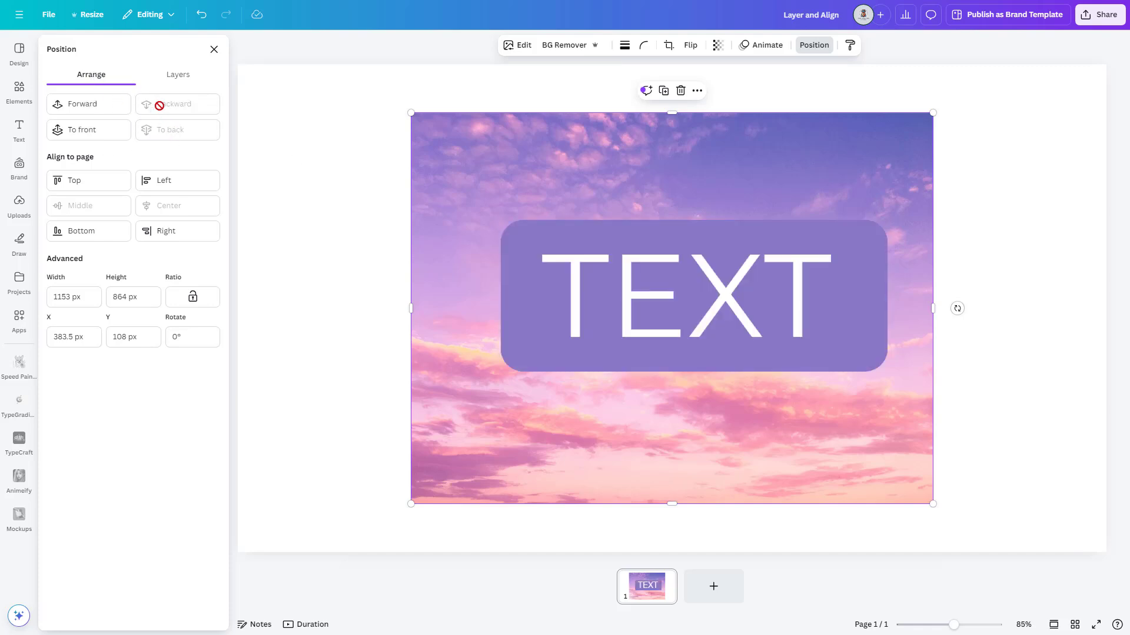
left_click(88, 128)
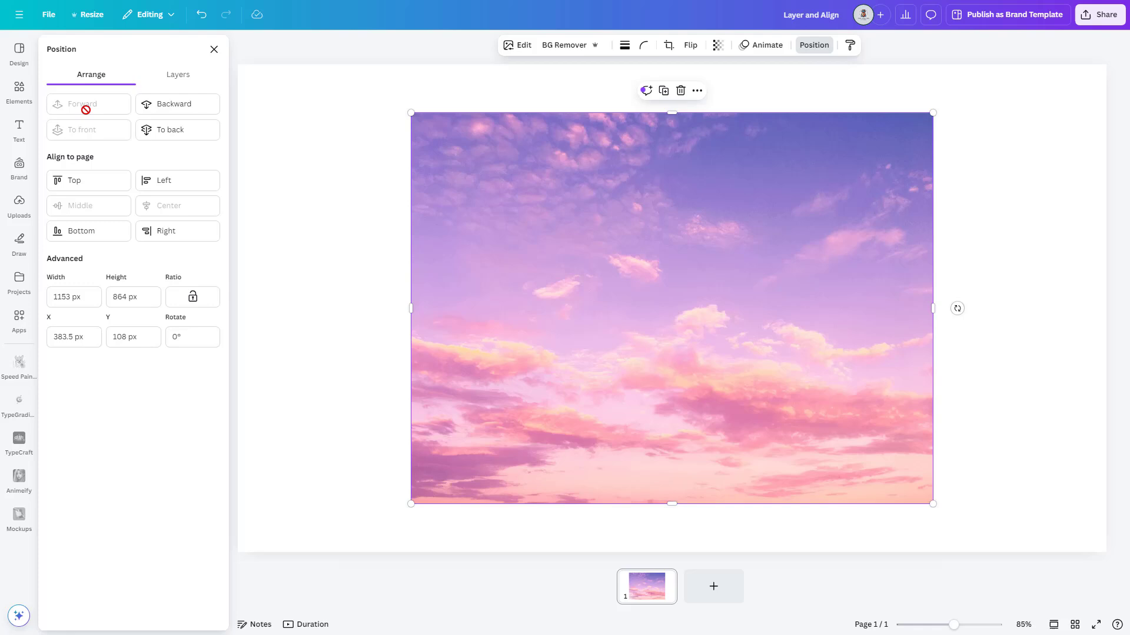
Move the sky image backward and reorder the layers with the text on top, the purple rectangle beneath it and the image below both.
left_click(154, 110)
left_click(155, 110)
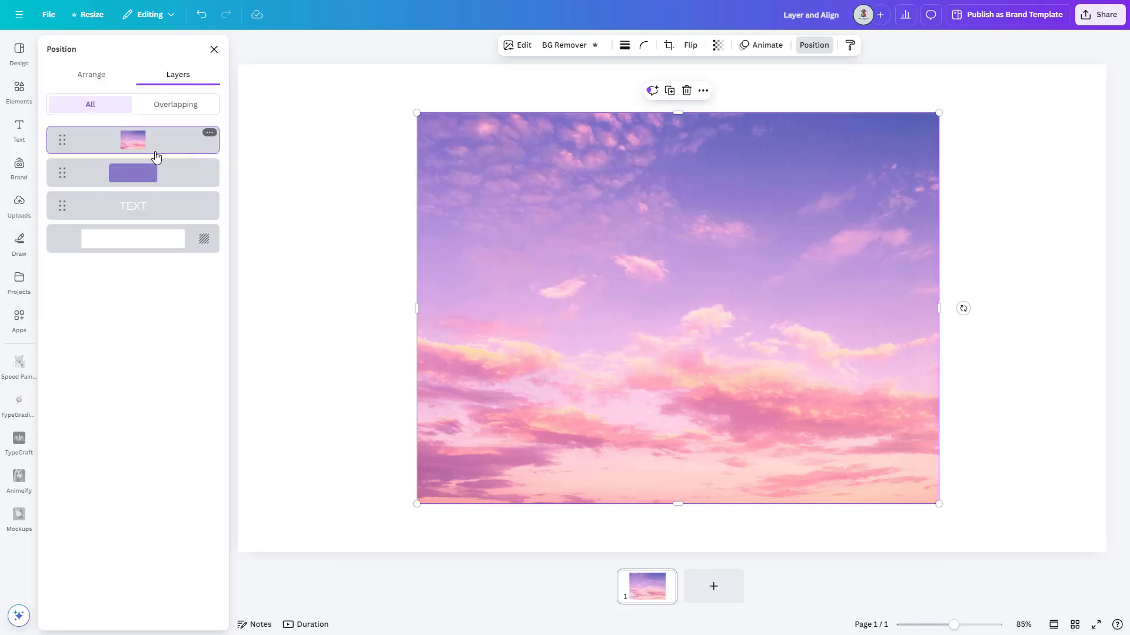
left_click_drag(156, 157, 151, 133)
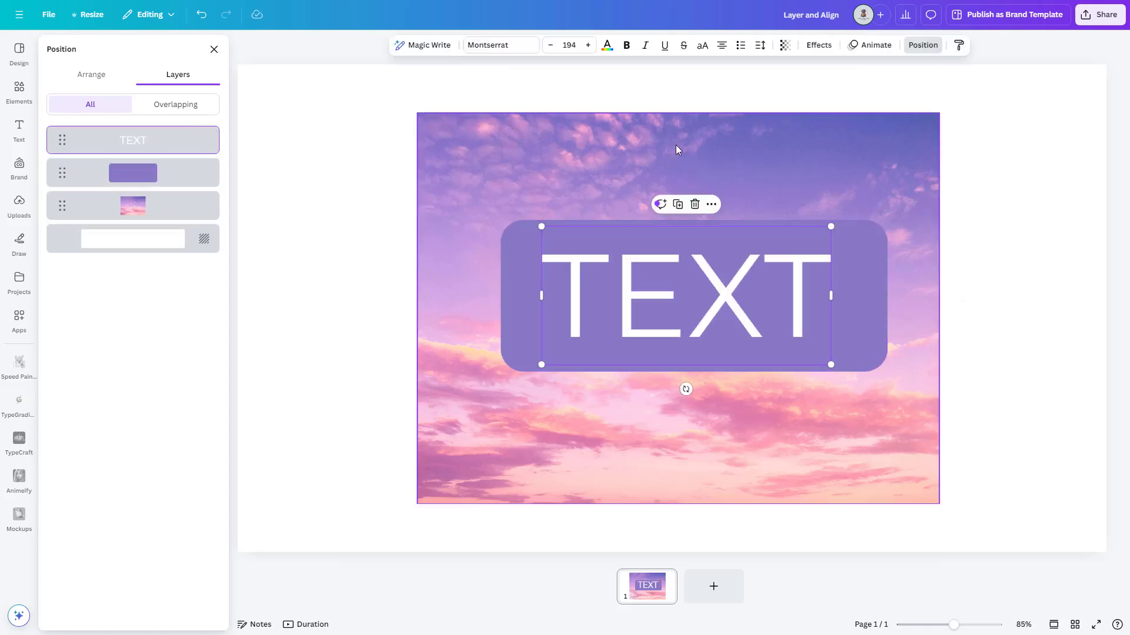
Set the purple rounded rectangle's transparency to 61 and deselect it.
left_click(829, 149)
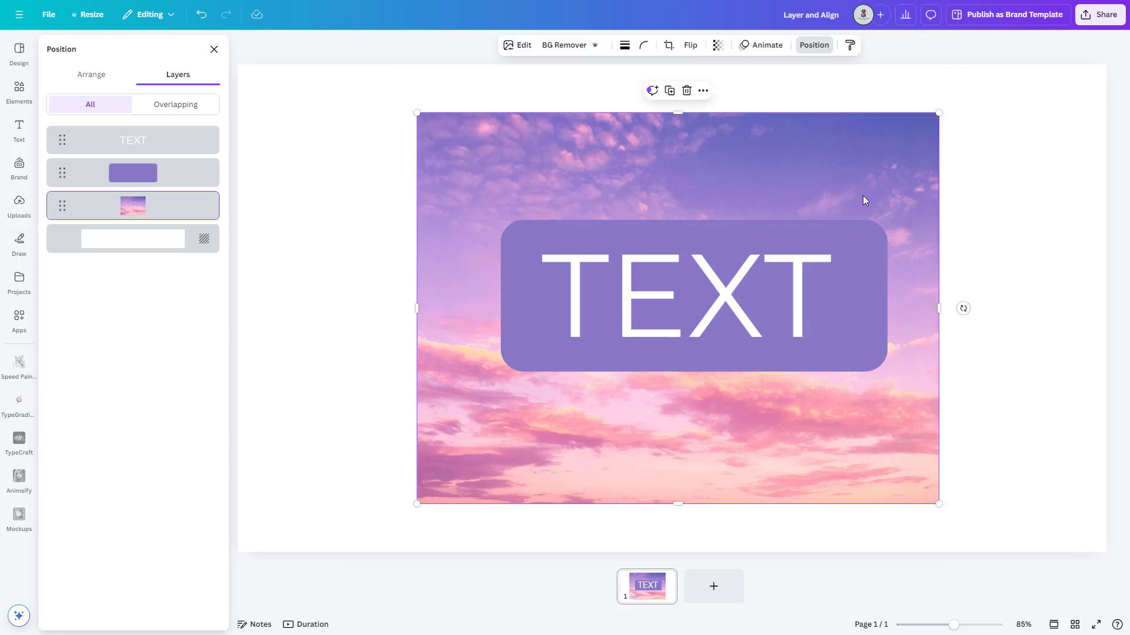
left_click(524, 316)
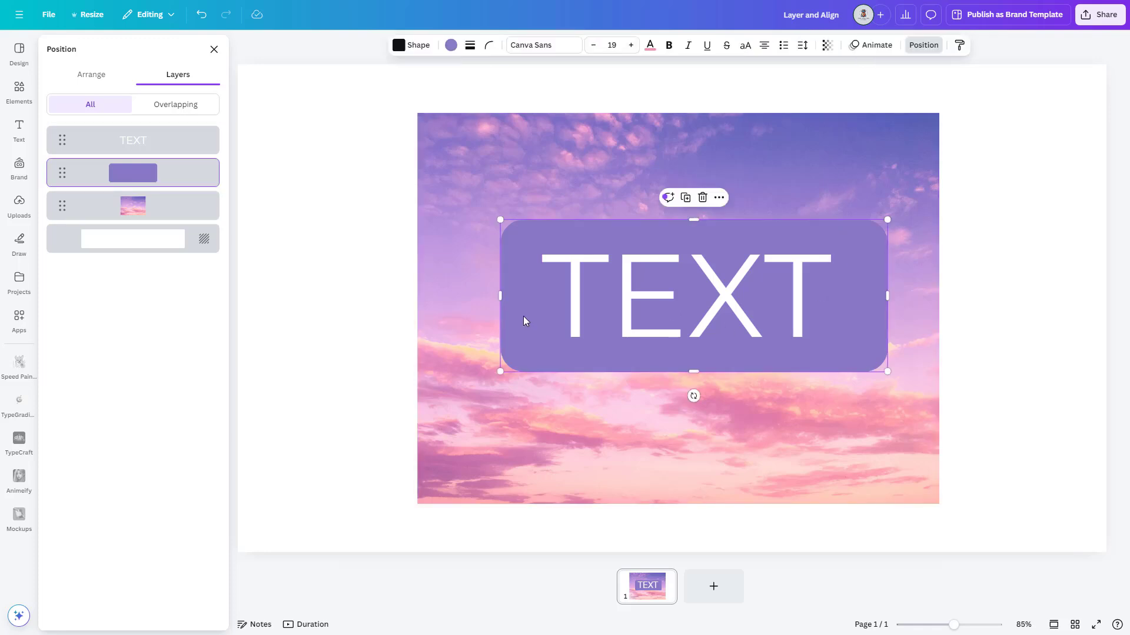
left_click(828, 47)
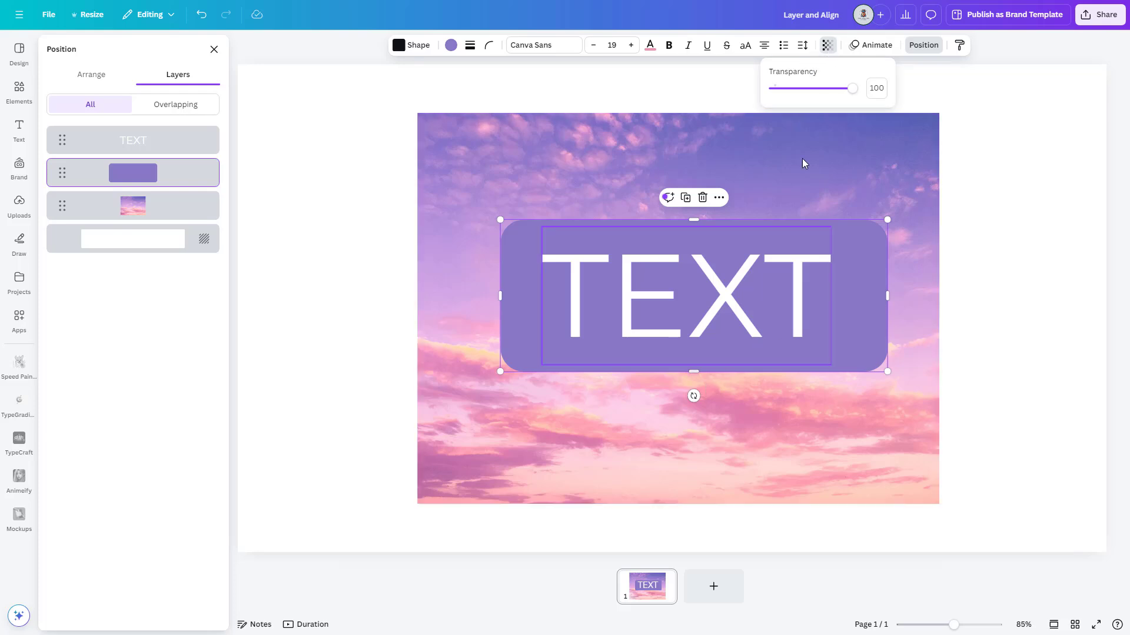
left_click_drag(853, 89, 822, 92)
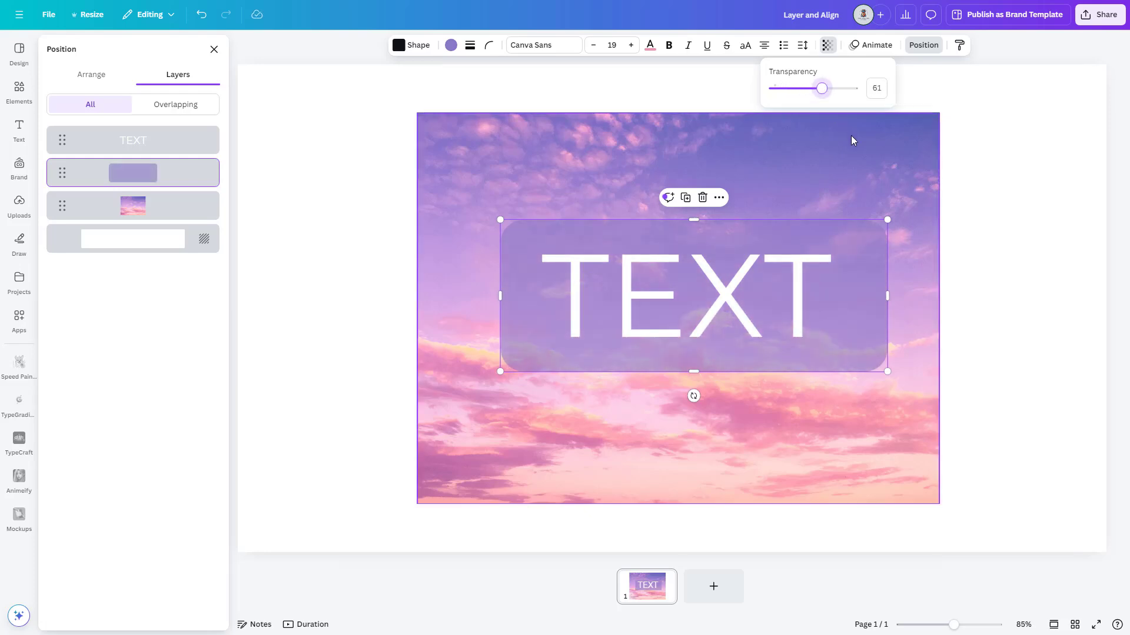
left_click(872, 167)
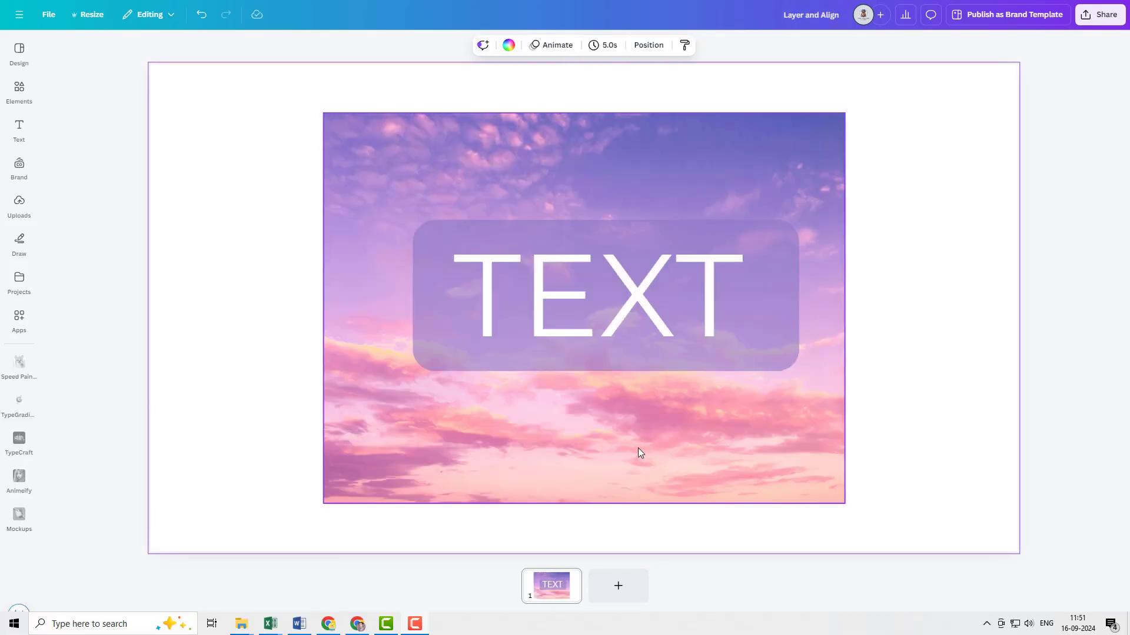
Reposition the sky image using the alignment guides so it snaps to the page's vertical centre line.
mouse_move(621, 449)
left_mouse_down()
mouse_move(620, 436)
mouse_move(664, 437)
mouse_move(635, 437)
left_mouse_up()
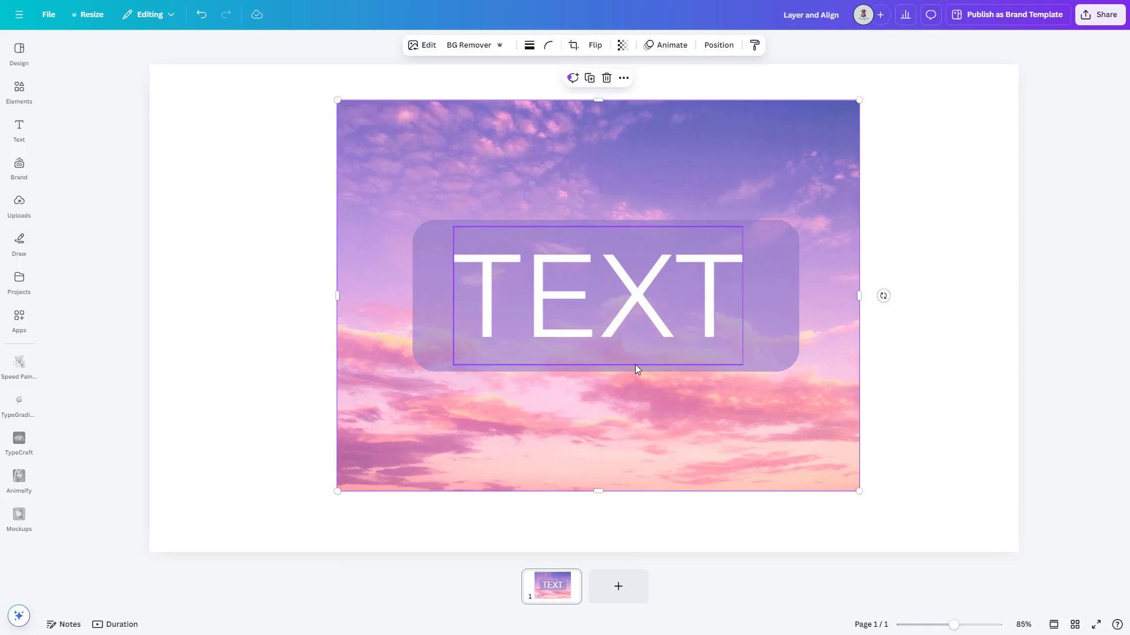
mouse_move(634, 353)
left_mouse_down()
mouse_move(633, 293)
mouse_move(634, 364)
left_mouse_up()
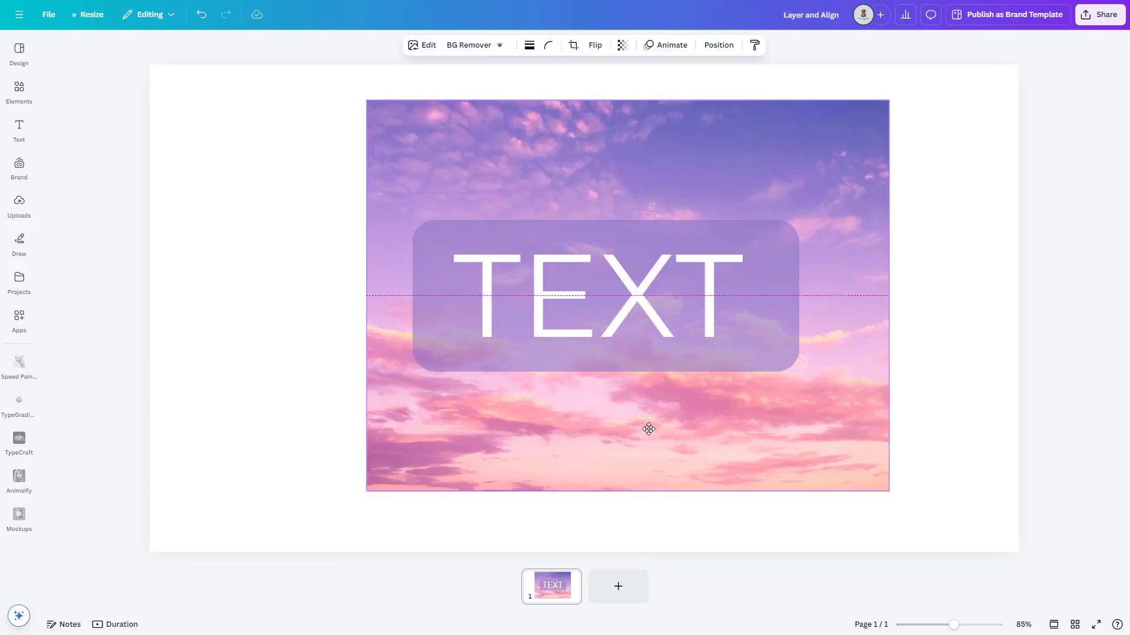
left_click_drag(647, 429, 603, 432)
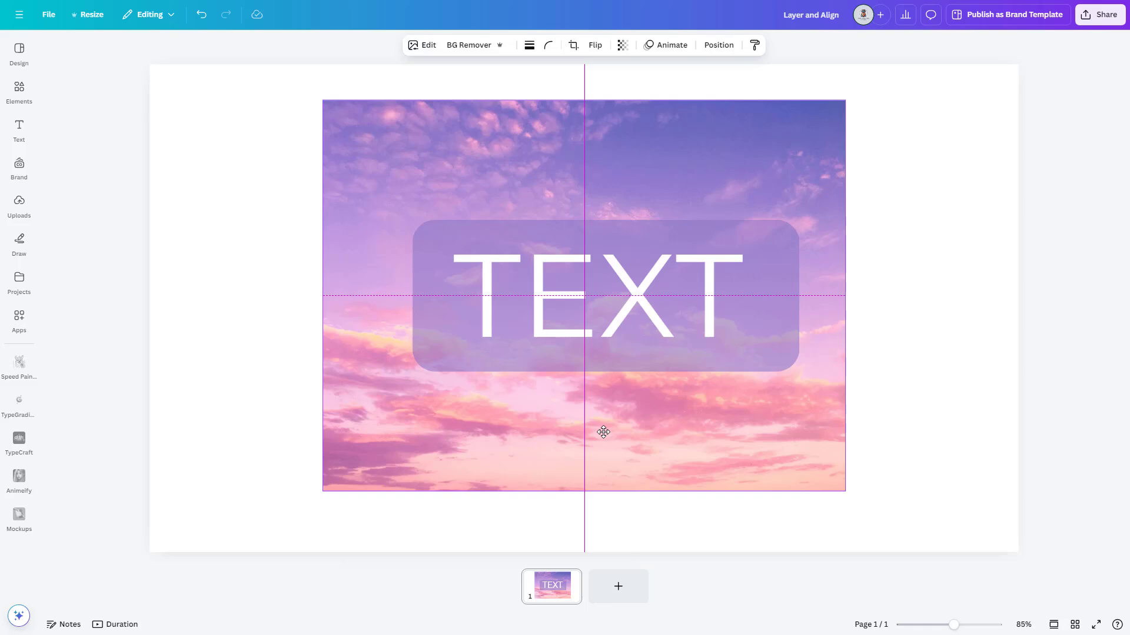
mouse_move(617, 433)
left_mouse_down()
mouse_move(747, 439)
mouse_move(583, 439)
mouse_move(605, 429)
left_mouse_up()
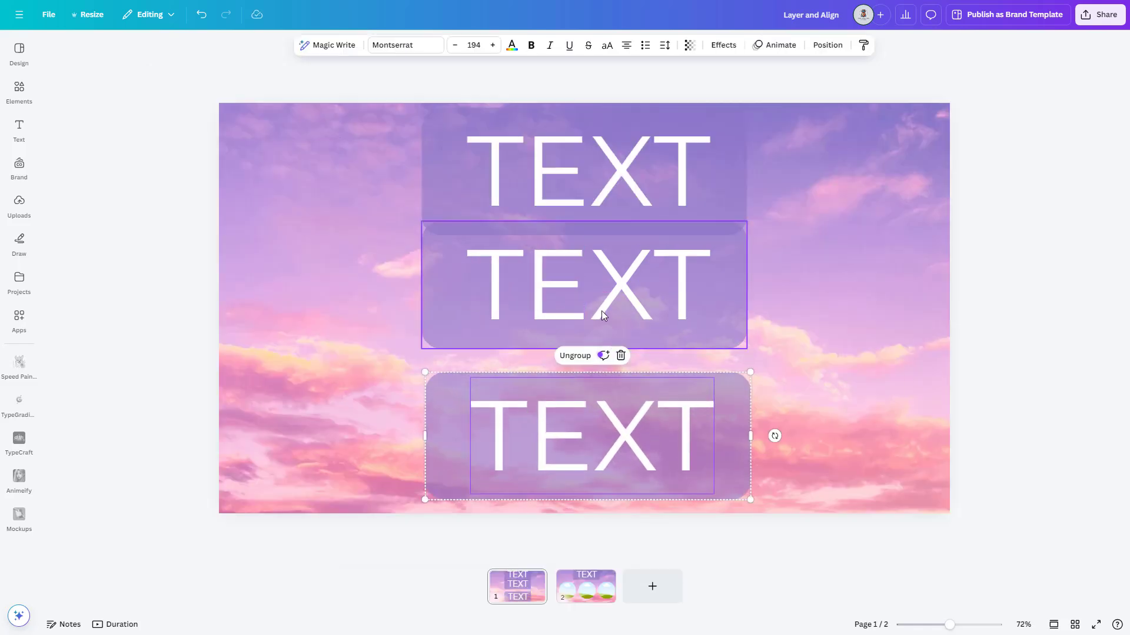
Move the middle text group down so it is evenly spaced, 12 from the groups above and below.
left_click_drag(602, 311, 601, 325)
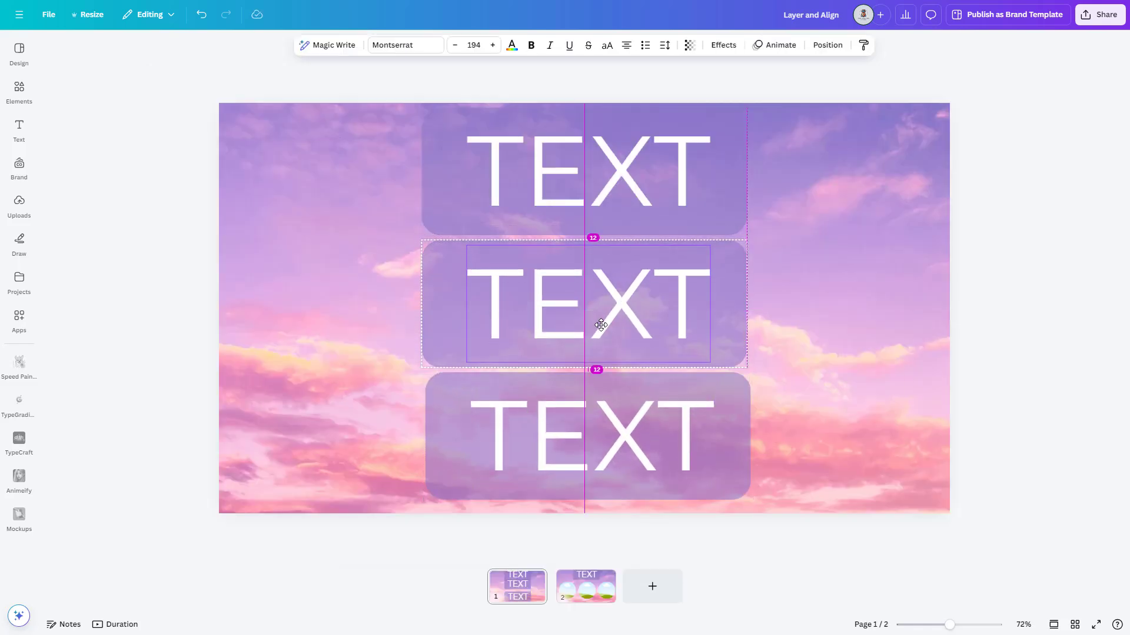
left_click(812, 323)
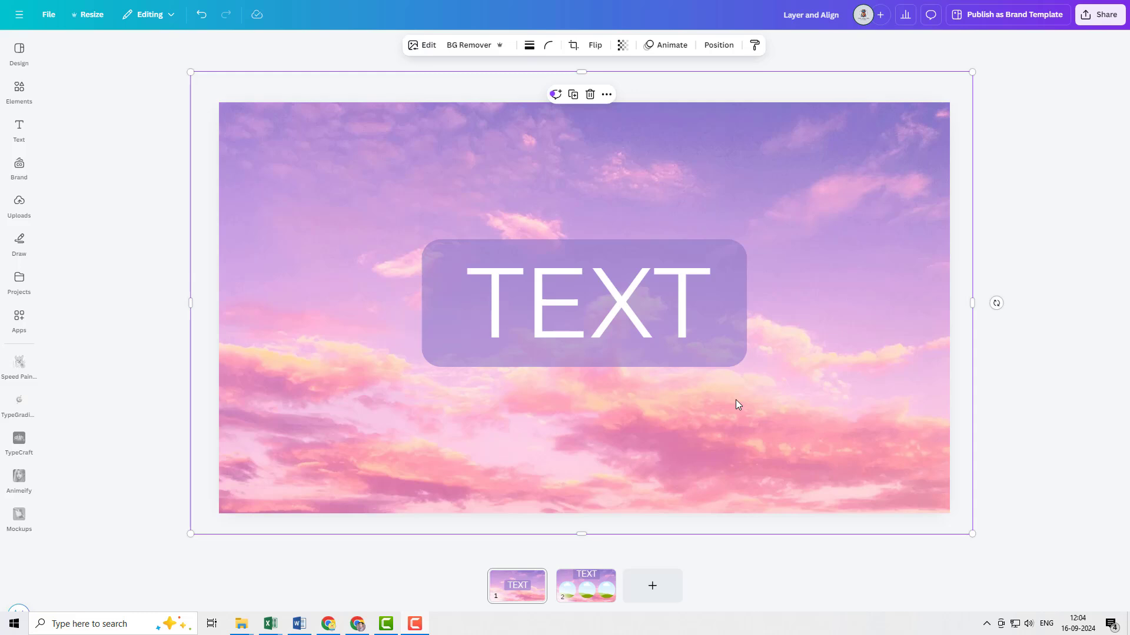
Align the text group to the page's left, right, middle, top and bottom in turn, and finish by centering it horizontally.
left_click(726, 350)
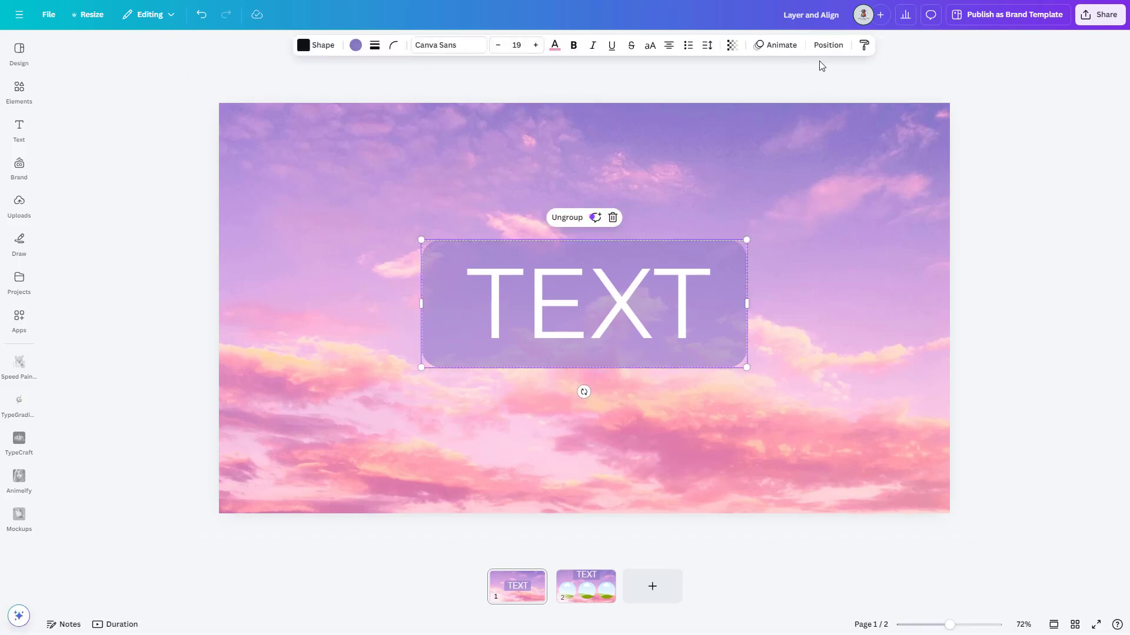
left_click(828, 46)
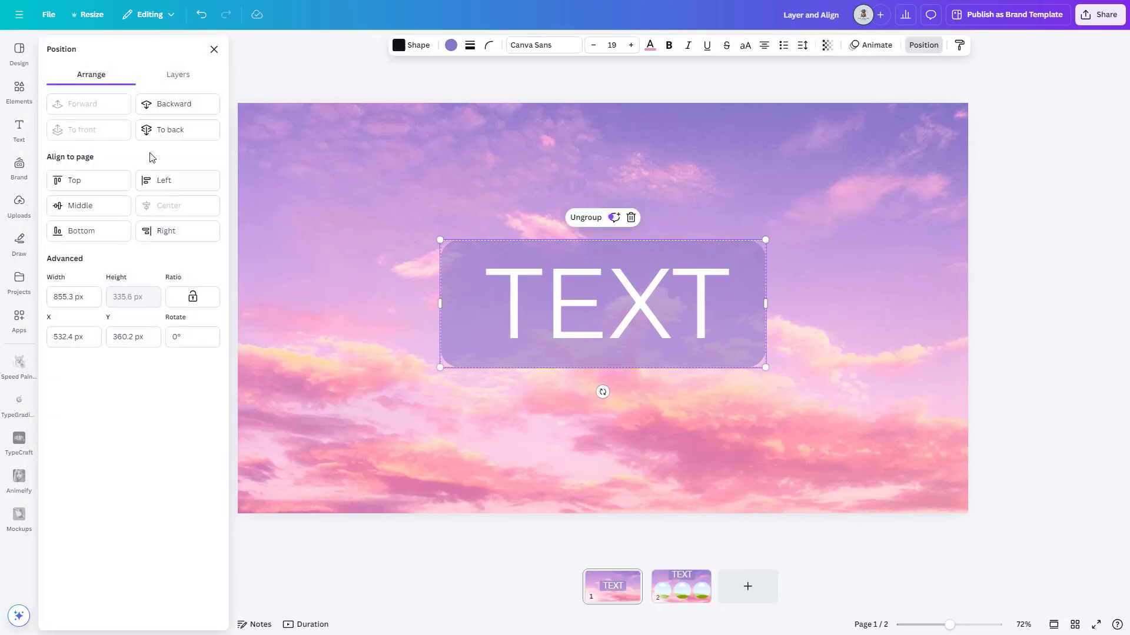
left_click(174, 181)
left_click(176, 231)
left_click(83, 206)
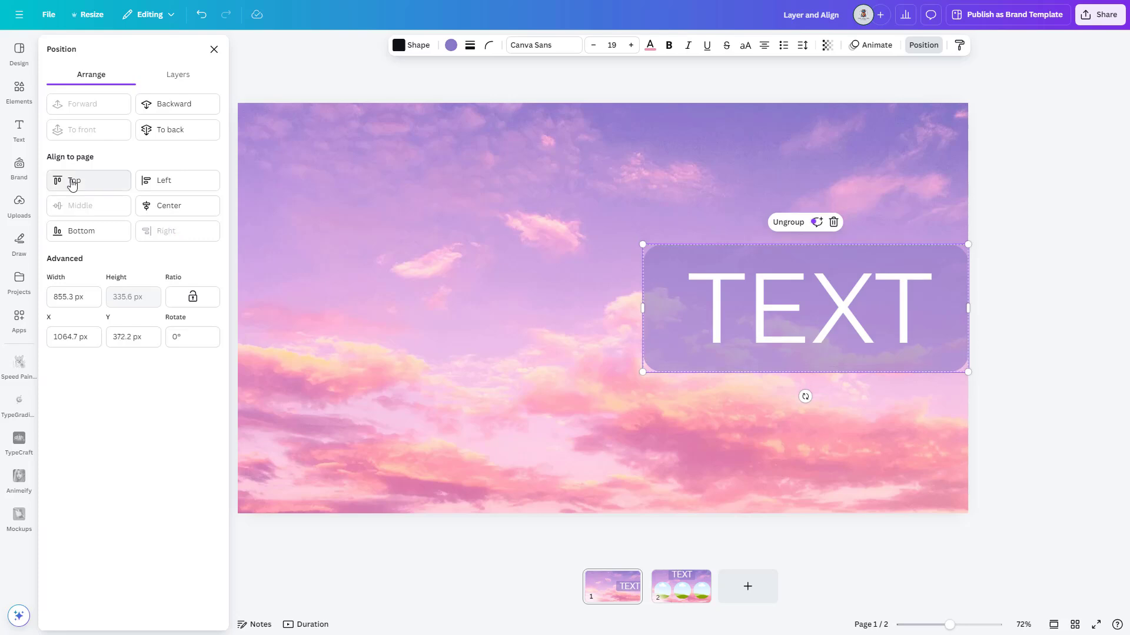
left_click(71, 182)
left_click(72, 231)
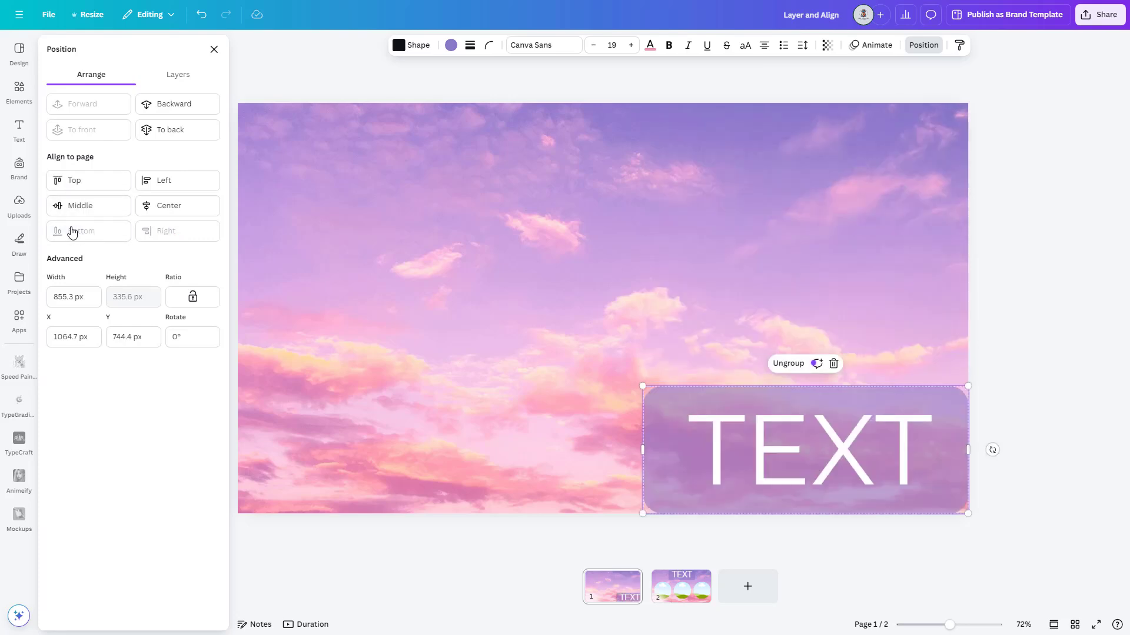
left_click(165, 212)
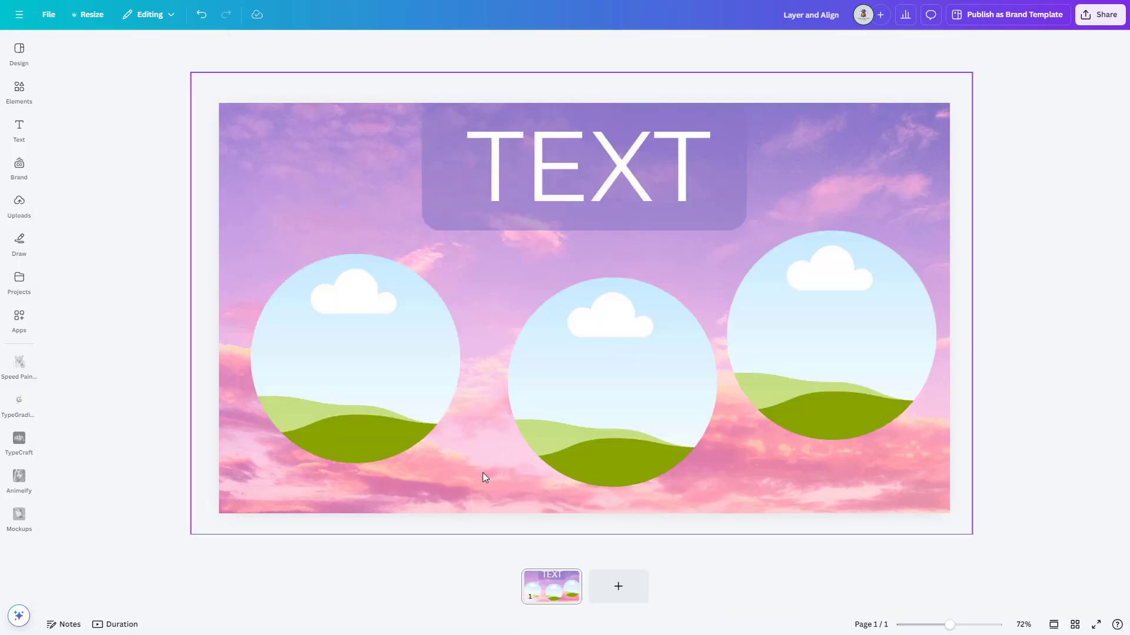
Select all three circular frames and tidy them up into an aligned, evenly spaced row.
left_click(349, 404)
left_click(574, 400, "shift")
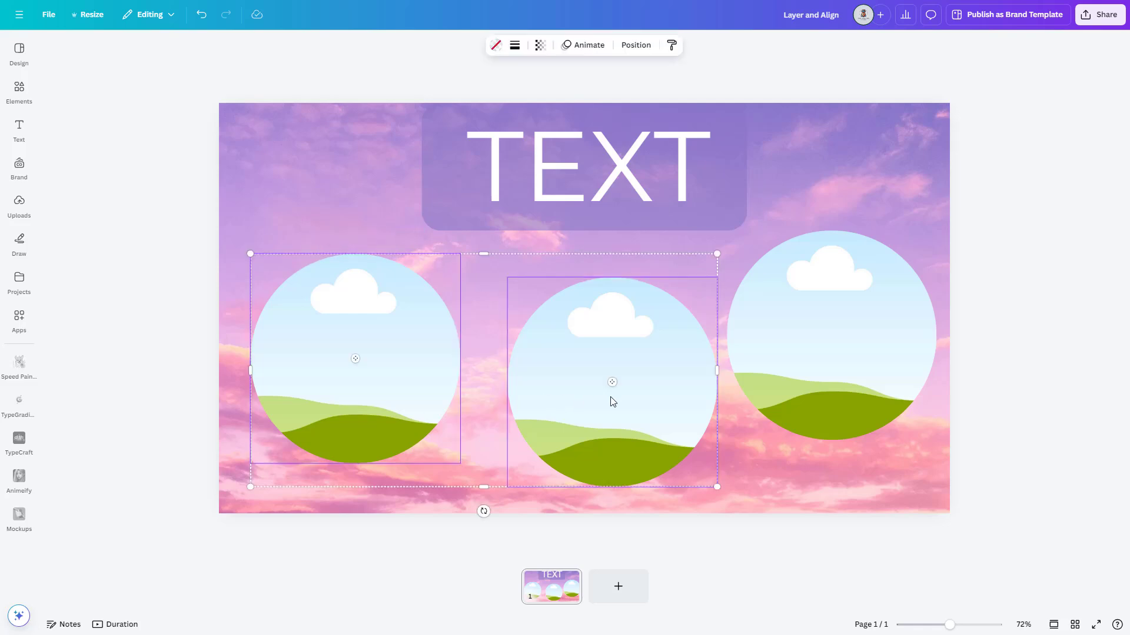
left_click(884, 358, "shift")
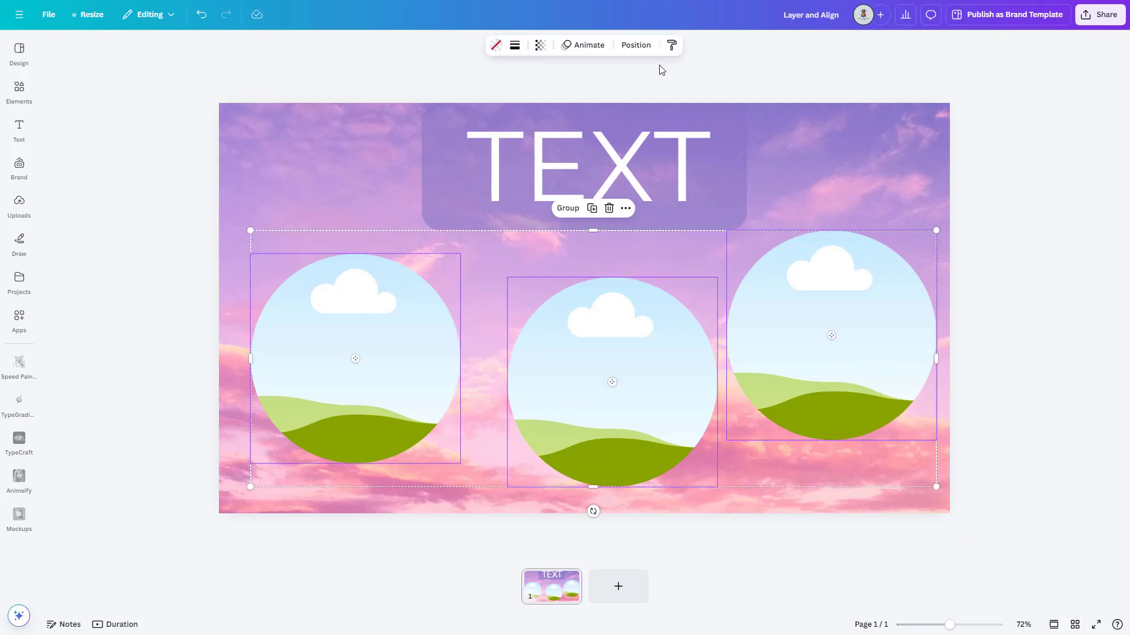
left_click(637, 49)
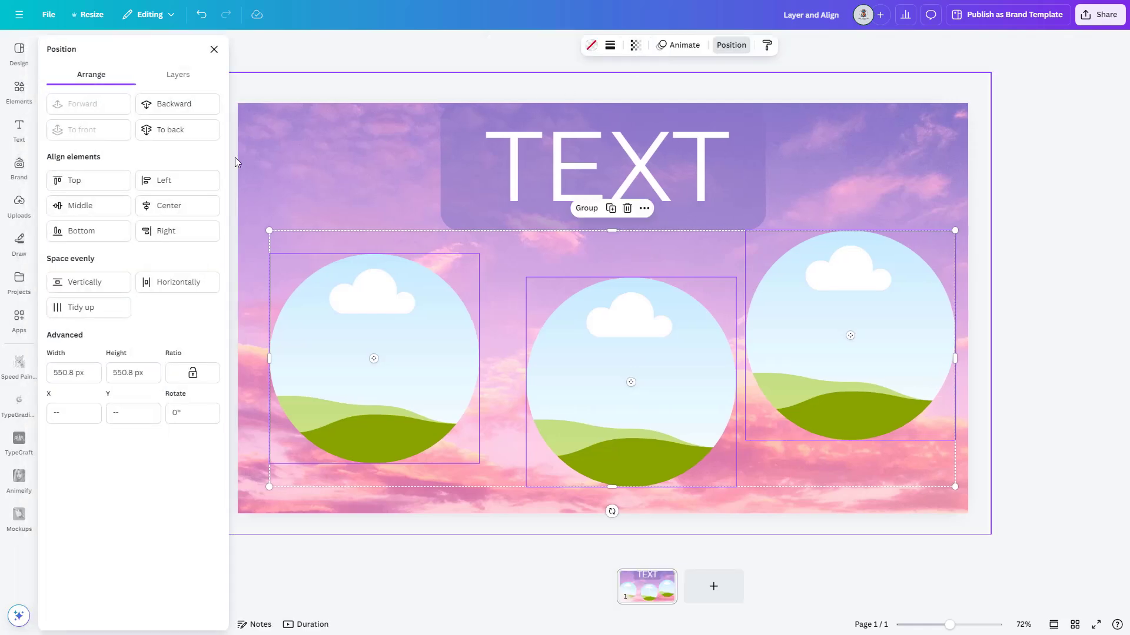
left_click(86, 313)
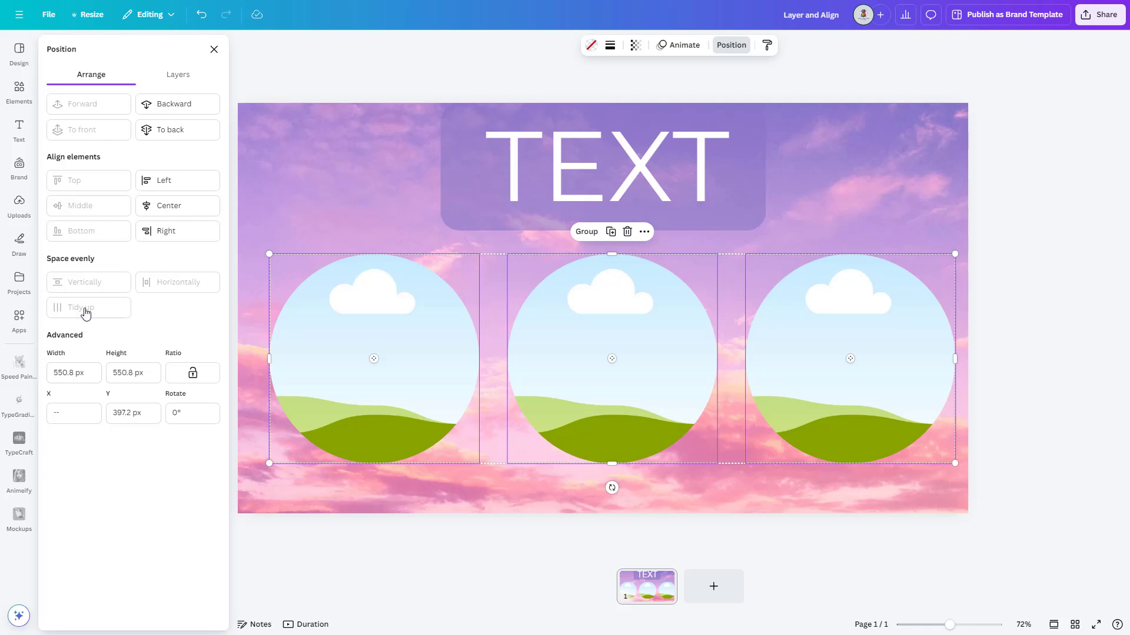
Select the first two circular frames together, then group the heading text with its purple background rectangle instead.
left_click(377, 344)
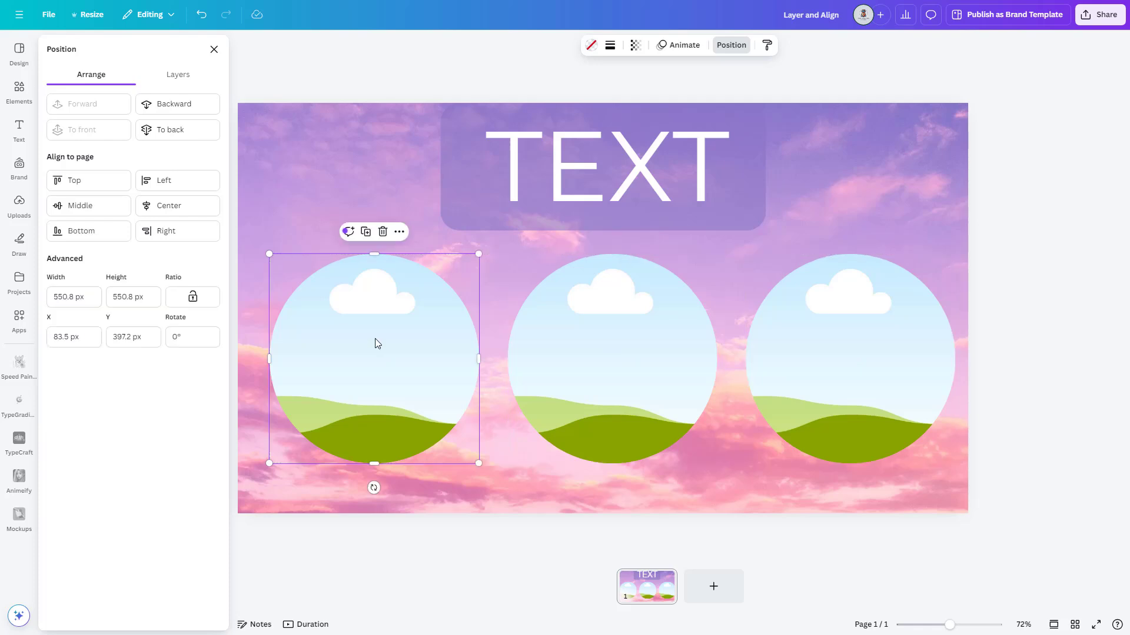
left_click(612, 340, "shift")
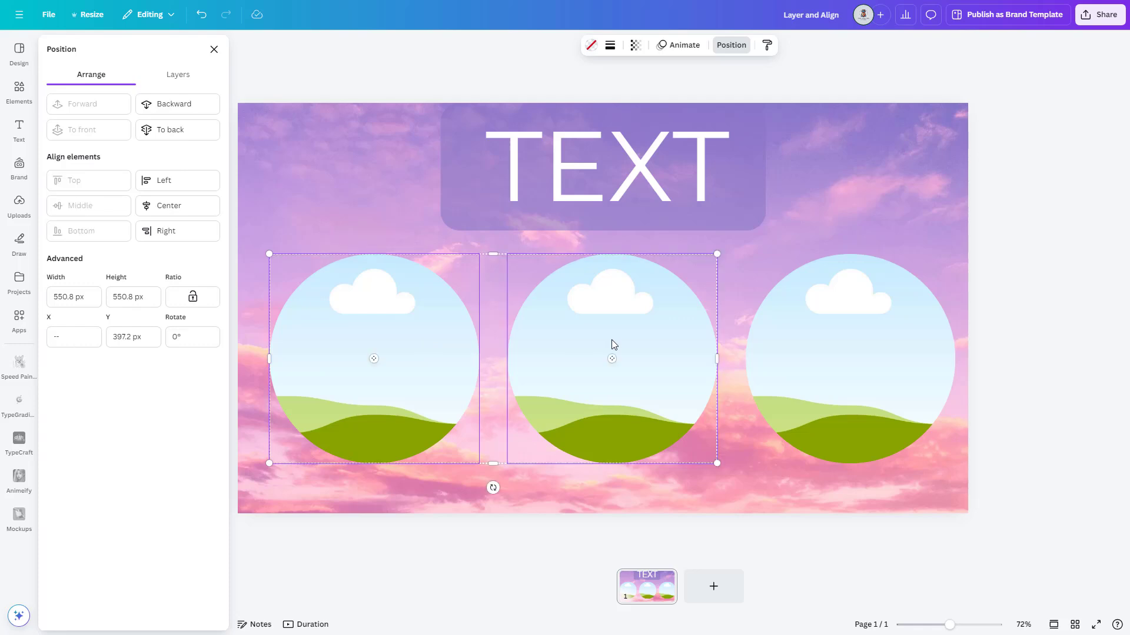
left_click(472, 196)
left_click(581, 176, "shift")
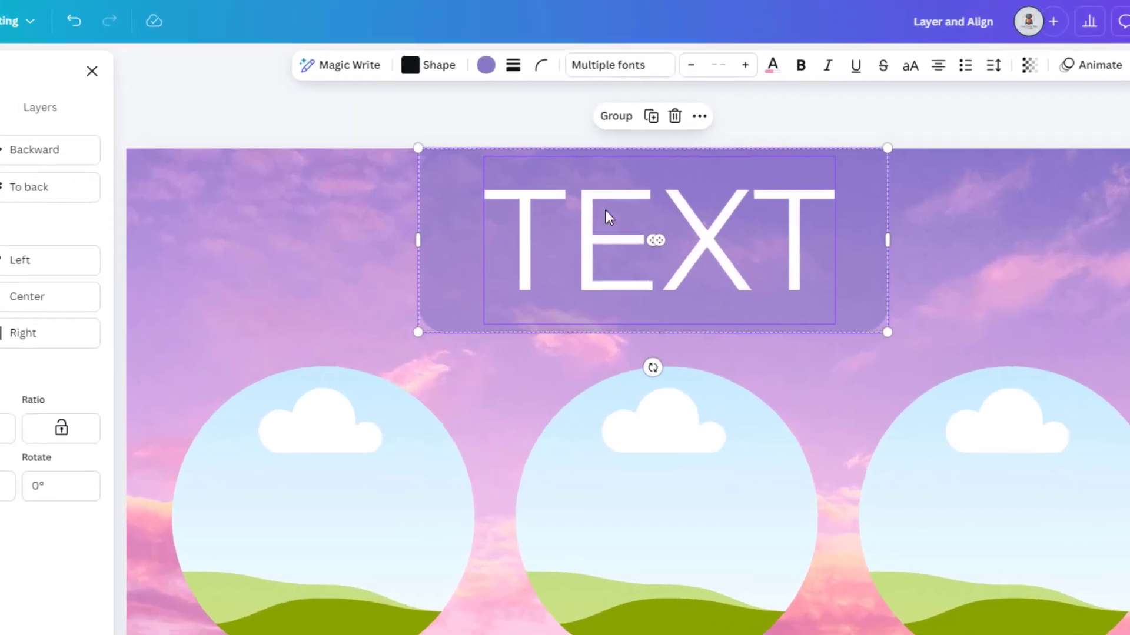
left_click(625, 131)
Move the heading group to the horizontal centre near the page's upper edge, at about X 532 px and Y 12.5 px.
left_click_drag(671, 235, 628, 215)
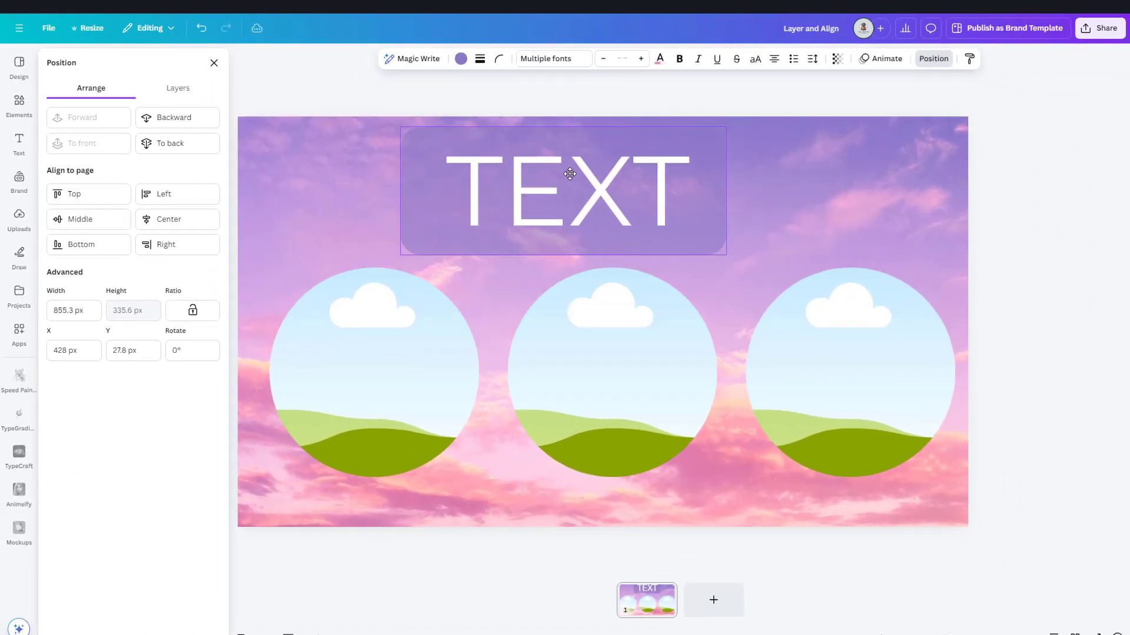
left_click_drag(595, 174, 609, 170)
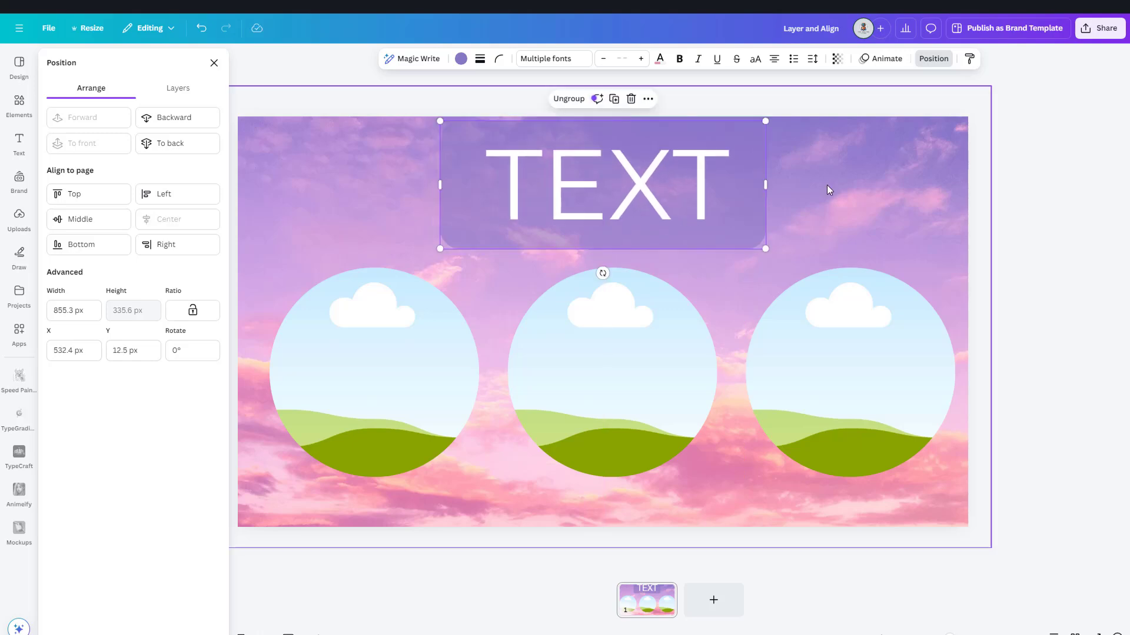
left_click(984, 186)
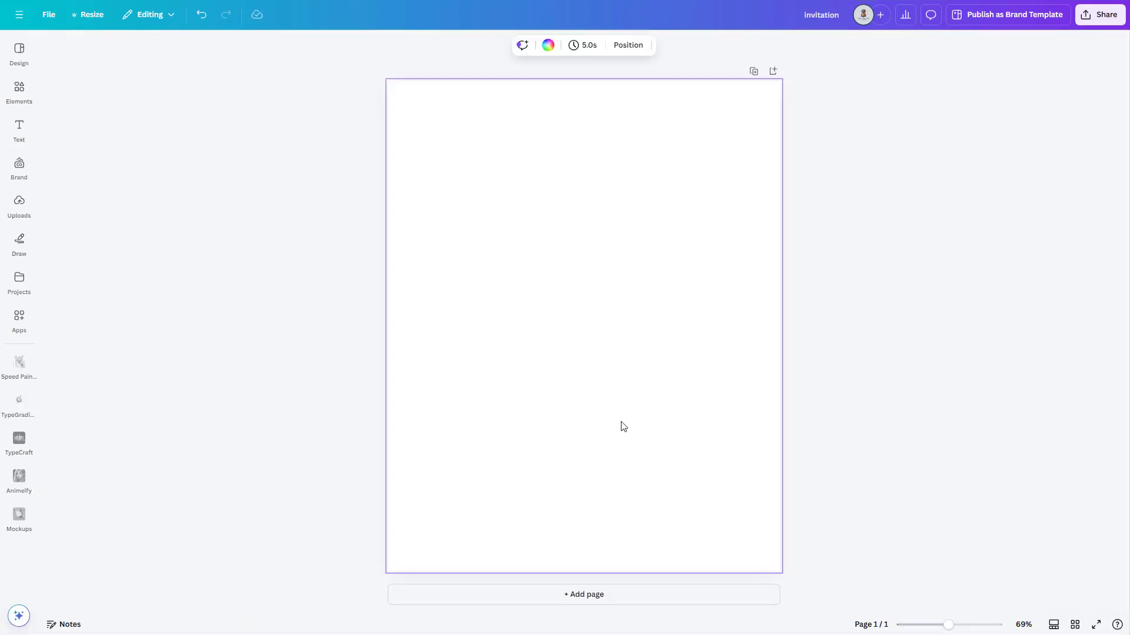
Add a heading to the blank invitation page reading "The best way to get started is to quit talking and begin doing".
left_click(18, 135)
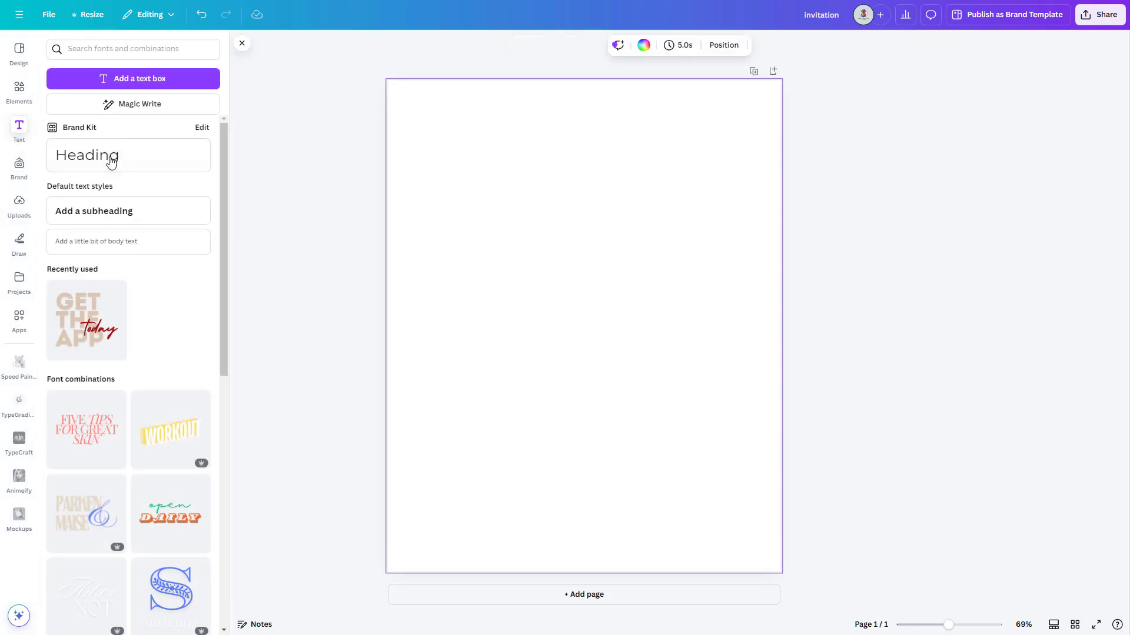
left_click(110, 160)
type("The best way to get started is to quit talking and begin doing")
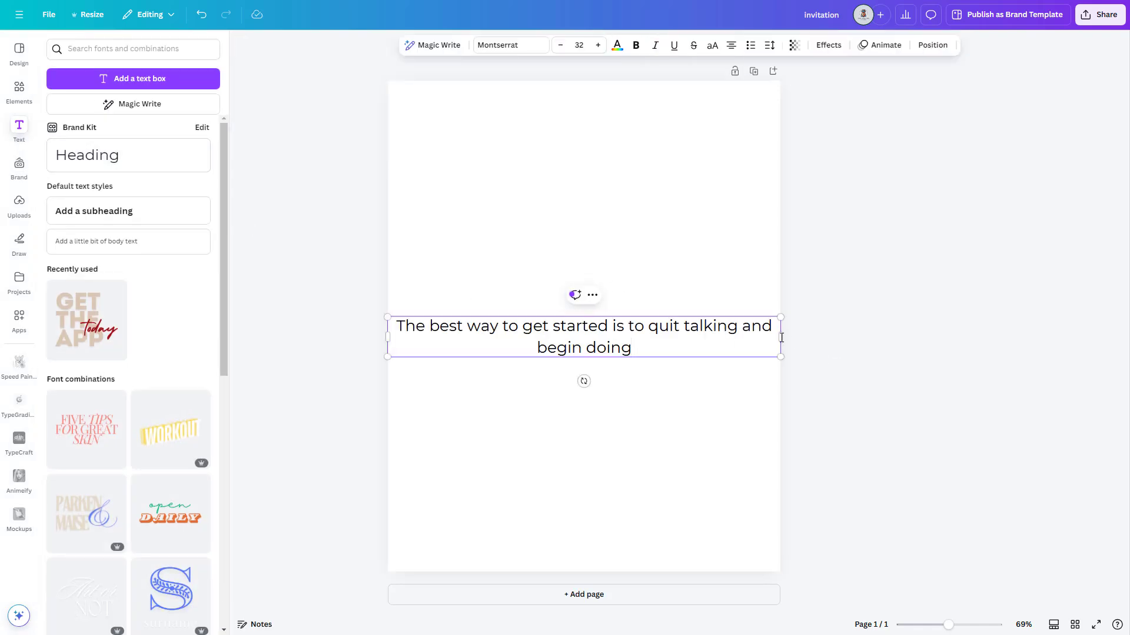
Narrow the quote text box so the text wraps onto four lines, and move it up to the page's horizontal centre.
left_click_drag(781, 337, 537, 337)
left_click_drag(458, 347, 582, 268)
Add the sunlit green leaves photo behind the quote and enlarge it to cover the whole page.
left_click(18, 91)
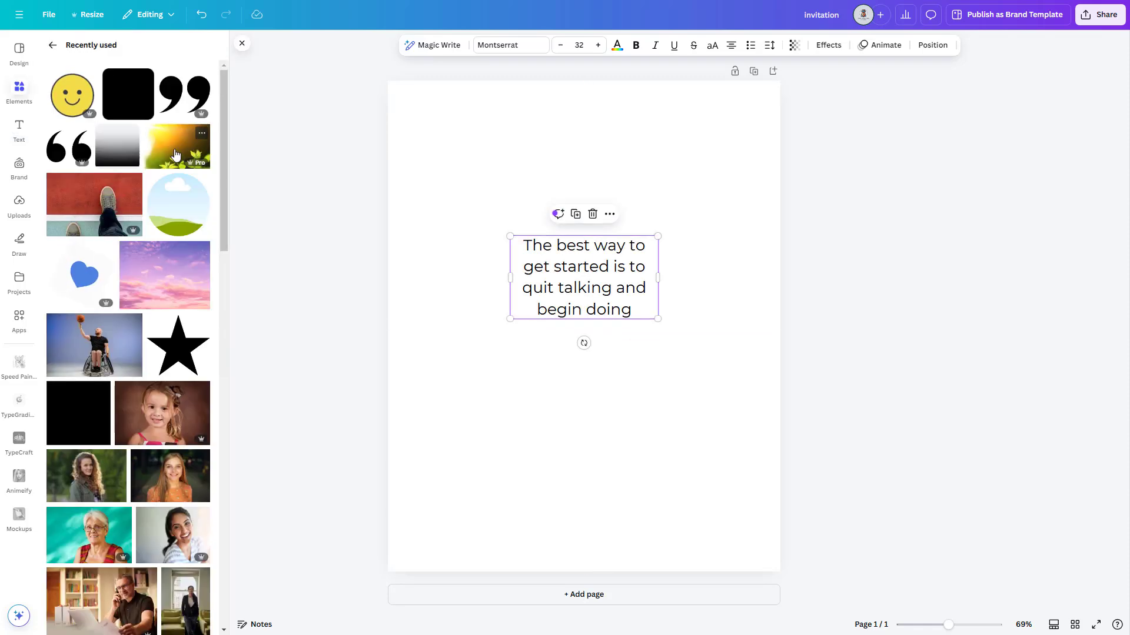
left_click(175, 154)
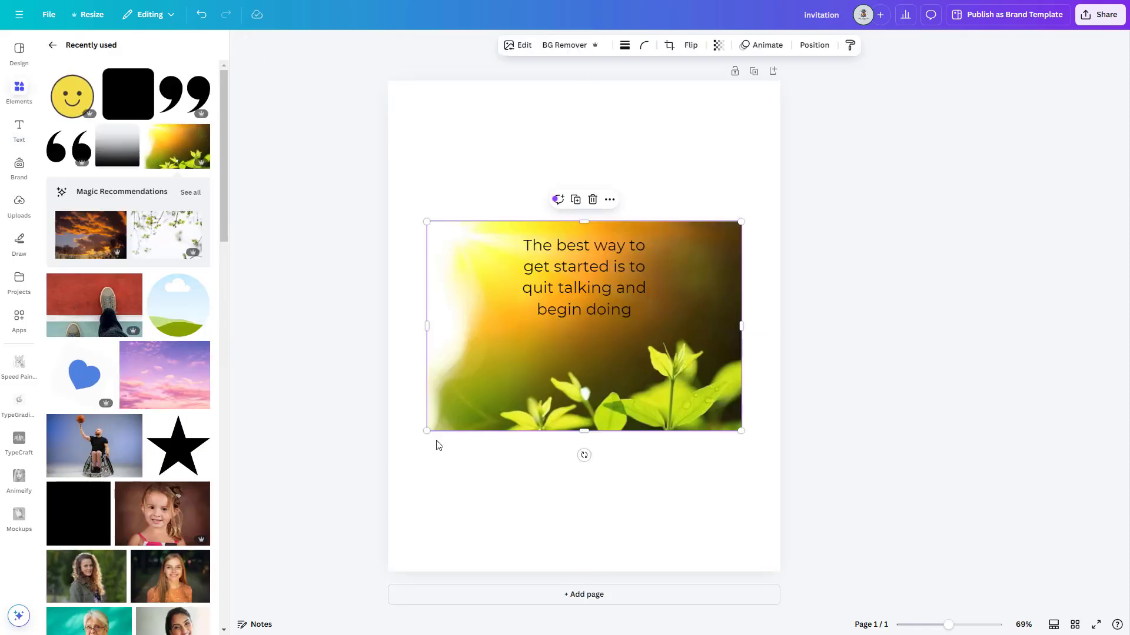
left_click_drag(426, 431, 238, 613)
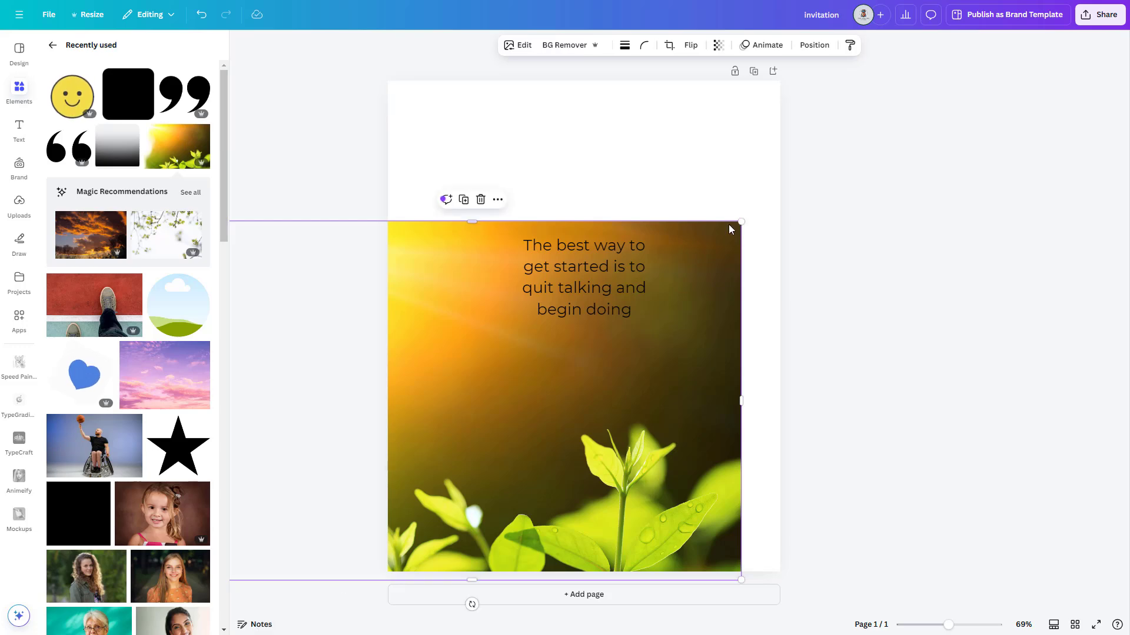
left_click_drag(740, 222, 985, 59)
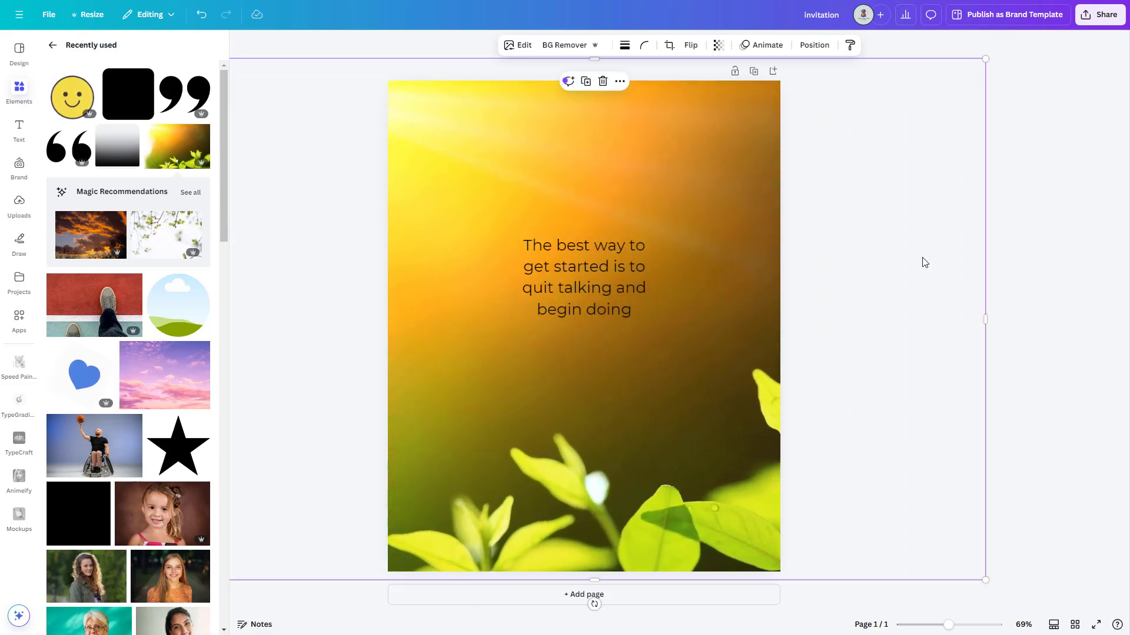
left_click(923, 258)
Place a tan rounded rectangle behind the quote text, slightly larger than it, and make the rectangle partly transparent.
left_click(139, 101)
left_click_drag(546, 346, 536, 319)
left_click_drag(612, 335, 675, 342)
left_click(827, 45)
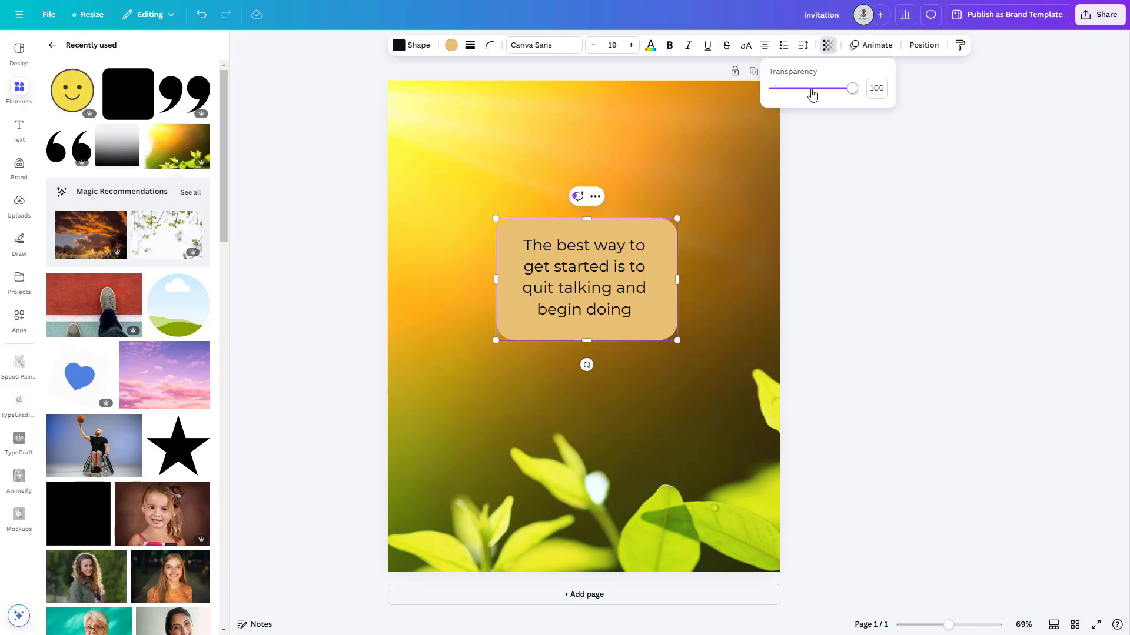
left_click_drag(813, 90, 826, 93)
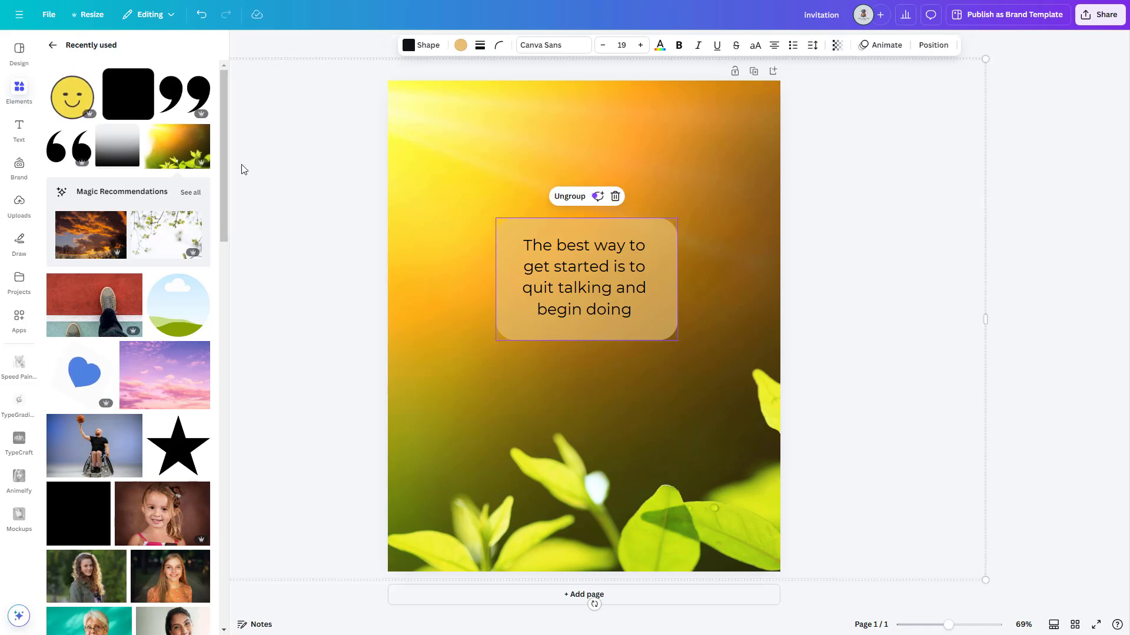
Add small closing and opening quotation mark graphics at the rectangle's lower right and upper left corners.
left_click_drag(197, 79, 720, 310)
left_click_drag(700, 347, 661, 327)
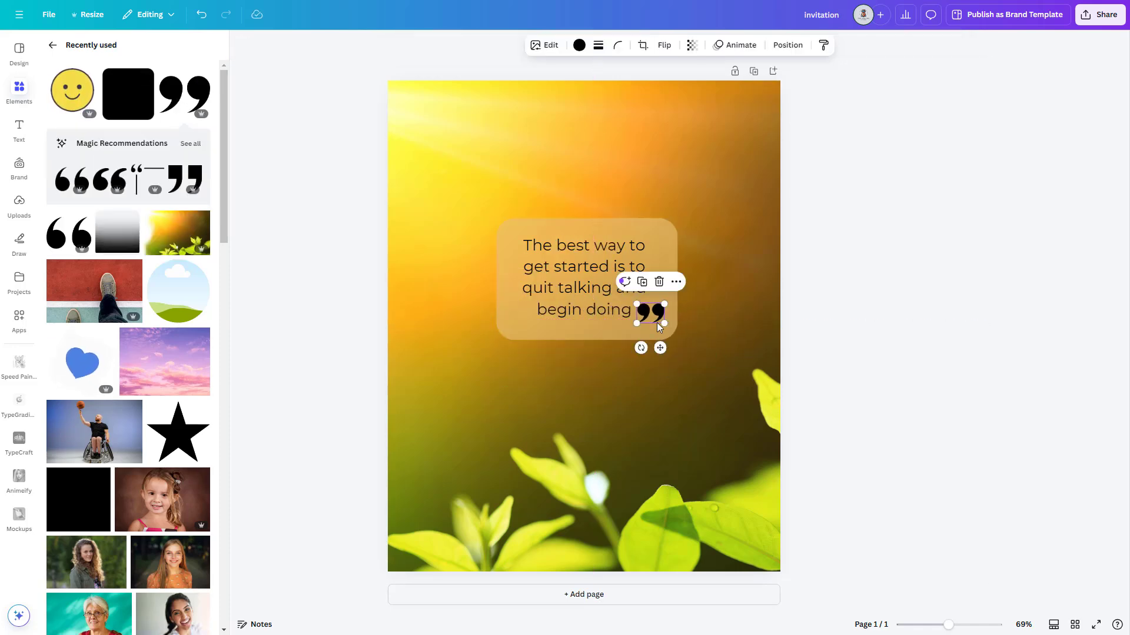
left_click_drag(649, 314, 652, 319)
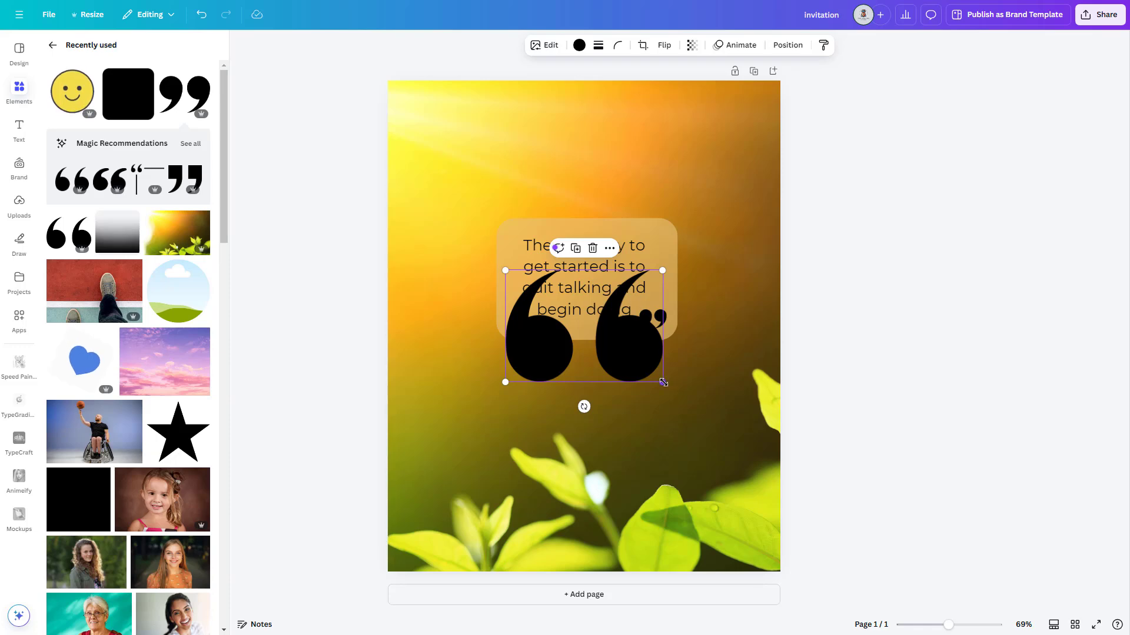
left_click_drag(663, 382, 507, 238)
left_click_drag(653, 321, 658, 328)
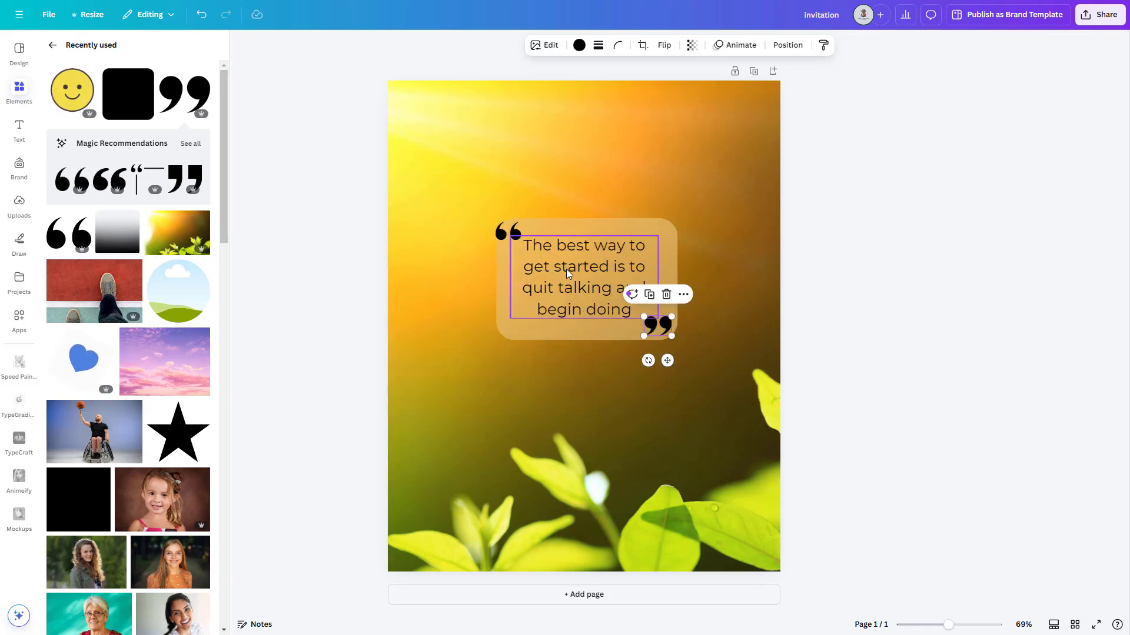
Adjust the positions of the quote text and opening quotation mark so both sit inside the tan rectangle.
left_click_drag(569, 272, 579, 280)
left_click_drag(508, 232, 515, 235)
left_click(597, 286)
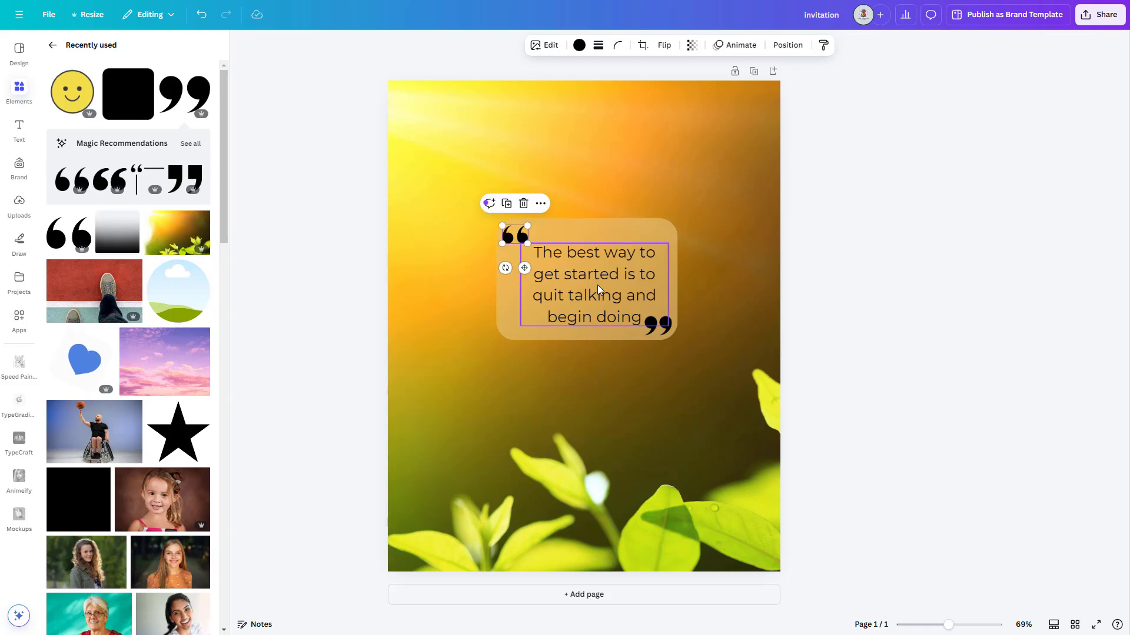
left_click_drag(597, 286, 592, 285)
Add the yellow smiley face, shrink it, and place it above the tan rectangle near the page's horizontal centre.
left_click(72, 96)
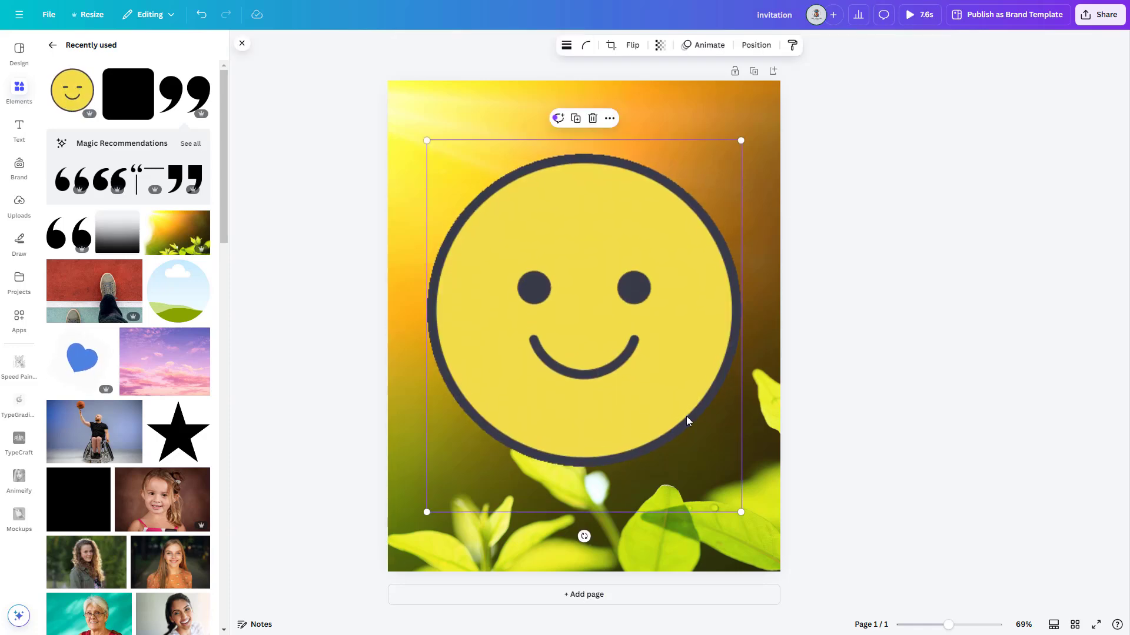
left_click_drag(741, 512, 499, 226)
left_click_drag(497, 194, 623, 161)
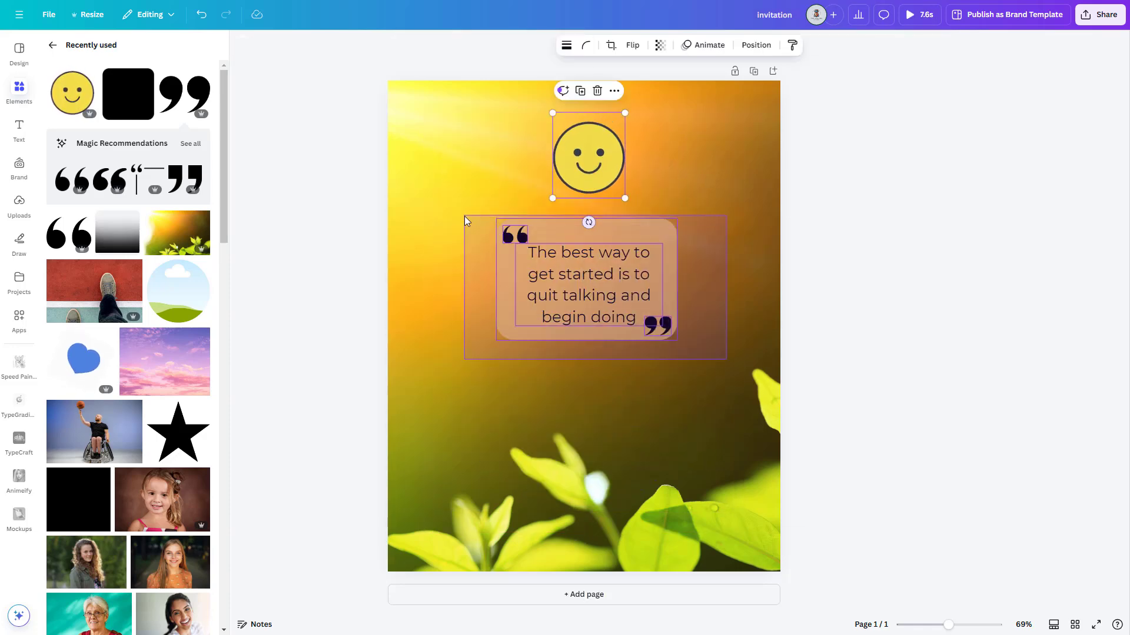
Enlarge the quote text, tan rectangle and quotation marks together until the rectangle is about 1021 px wide and 687 px high.
left_click(506, 335)
left_click_drag(496, 341, 425, 497)
left_click_drag(675, 218, 754, 164)
left_click_drag(582, 308, 604, 299)
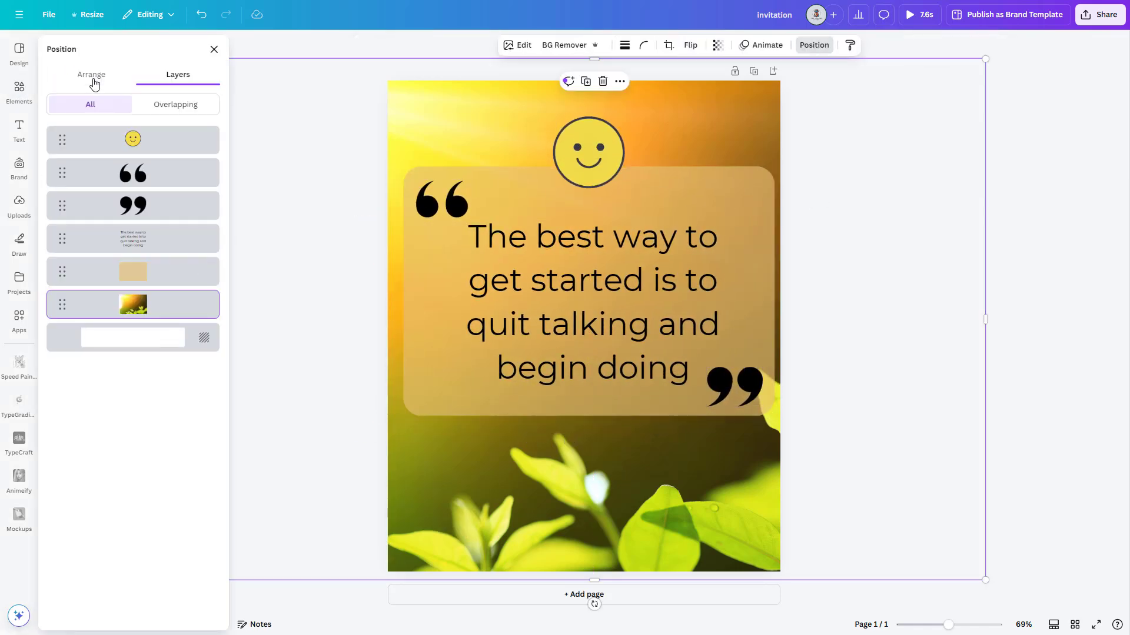
Centre the quote text and tan rectangle on the page both ways, and shift the quotation marks into the rectangle's opposite corners.
left_click(93, 78)
left_click(525, 260)
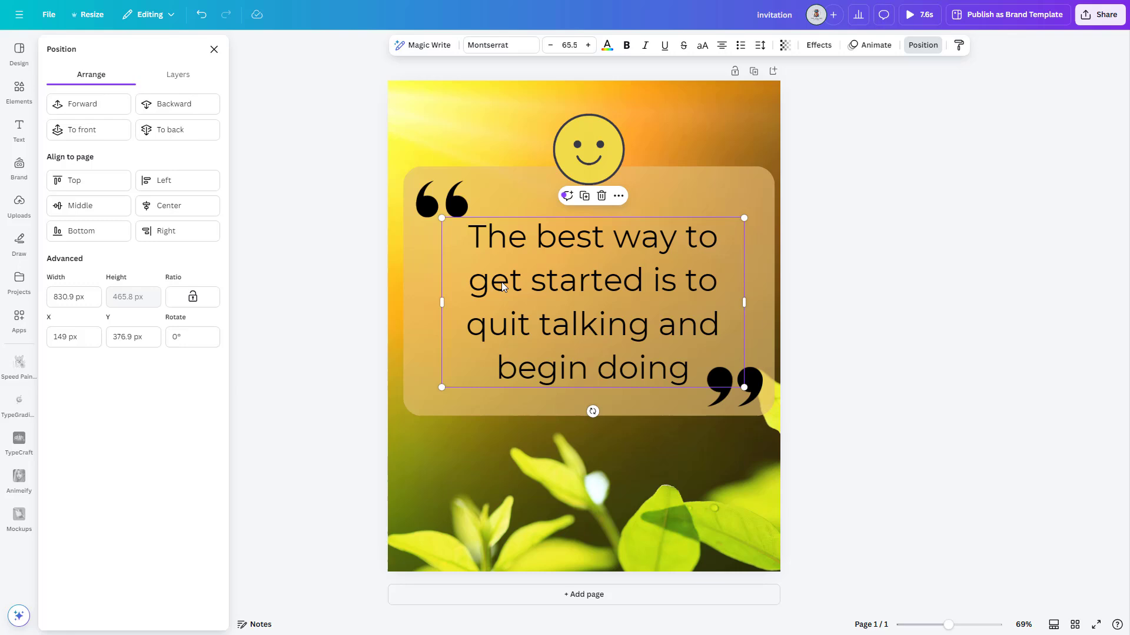
left_click(78, 208)
left_click(165, 205)
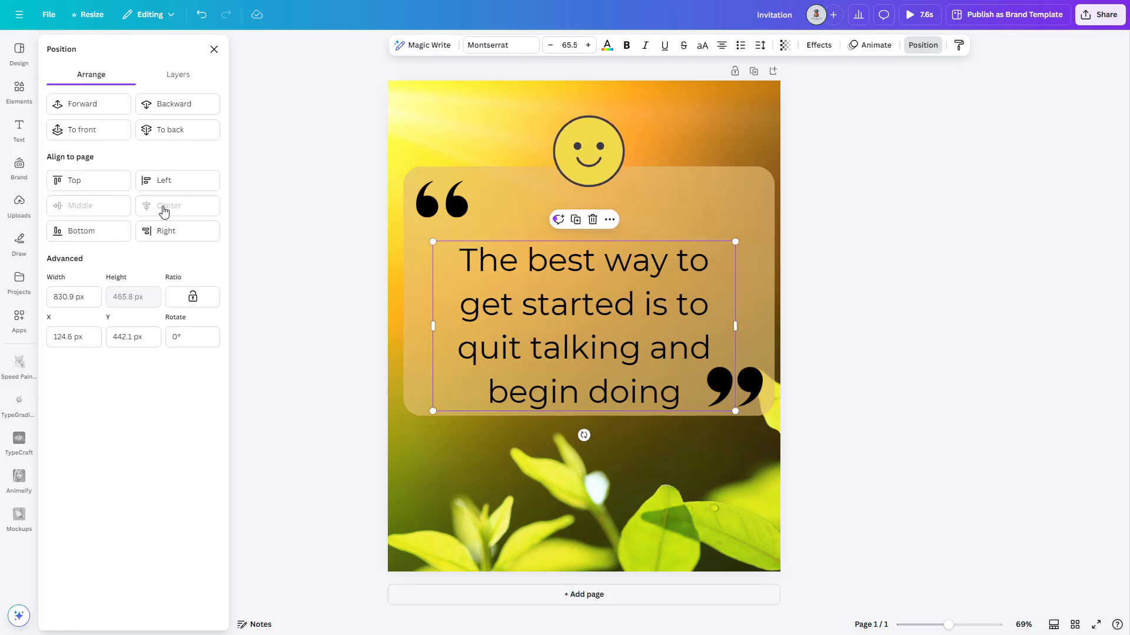
left_click(496, 195)
left_click(167, 207)
left_click(85, 207)
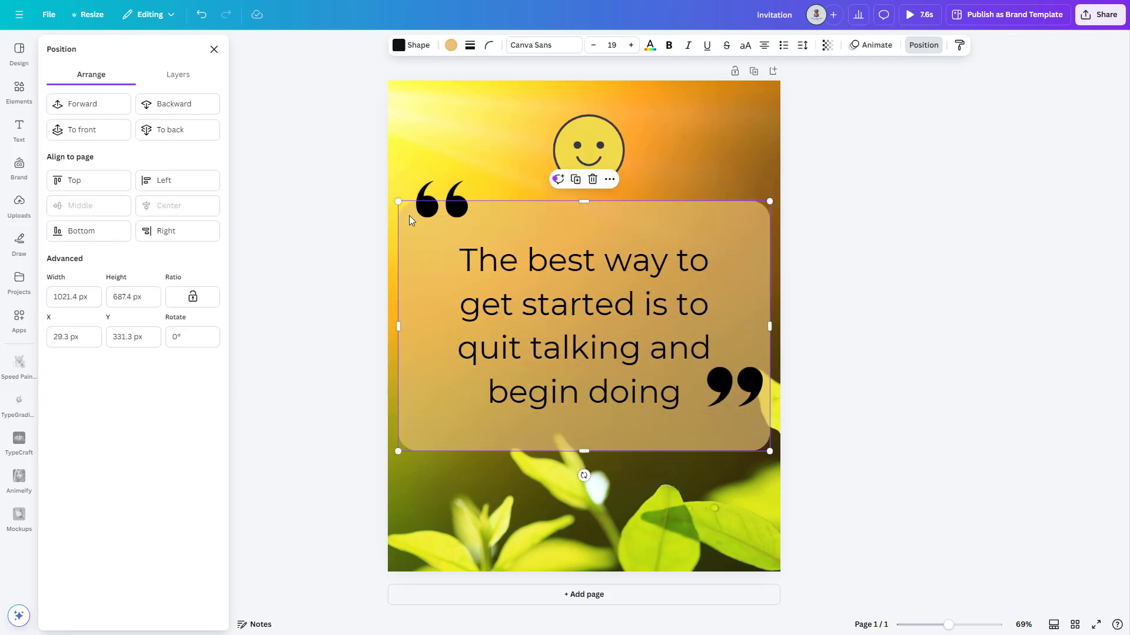
left_click_drag(435, 214, 426, 241)
left_click_drag(735, 380, 730, 414)
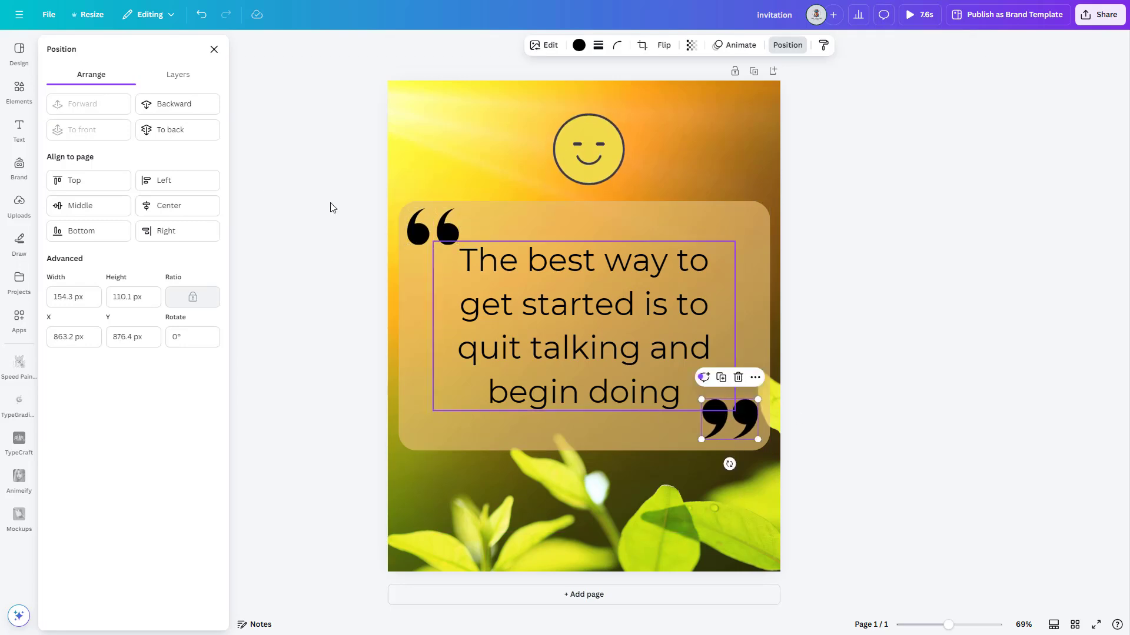
Move the smiley layer below the tan rectangle, directly above the leaves photo.
left_click(175, 77)
left_click_drag(151, 140, 157, 287)
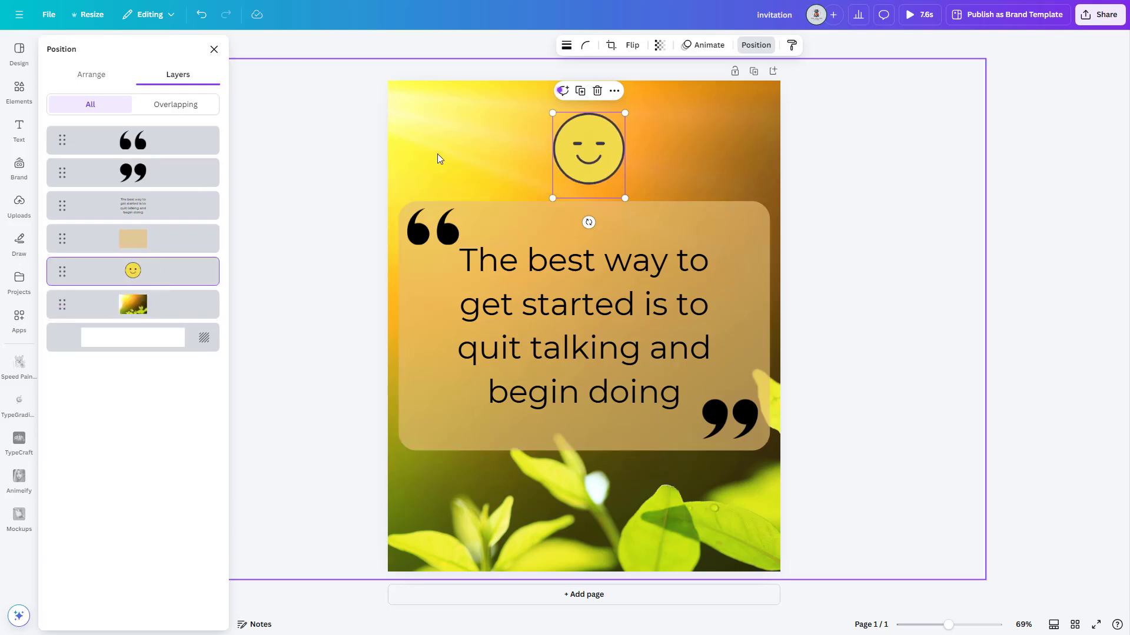
left_click(863, 232)
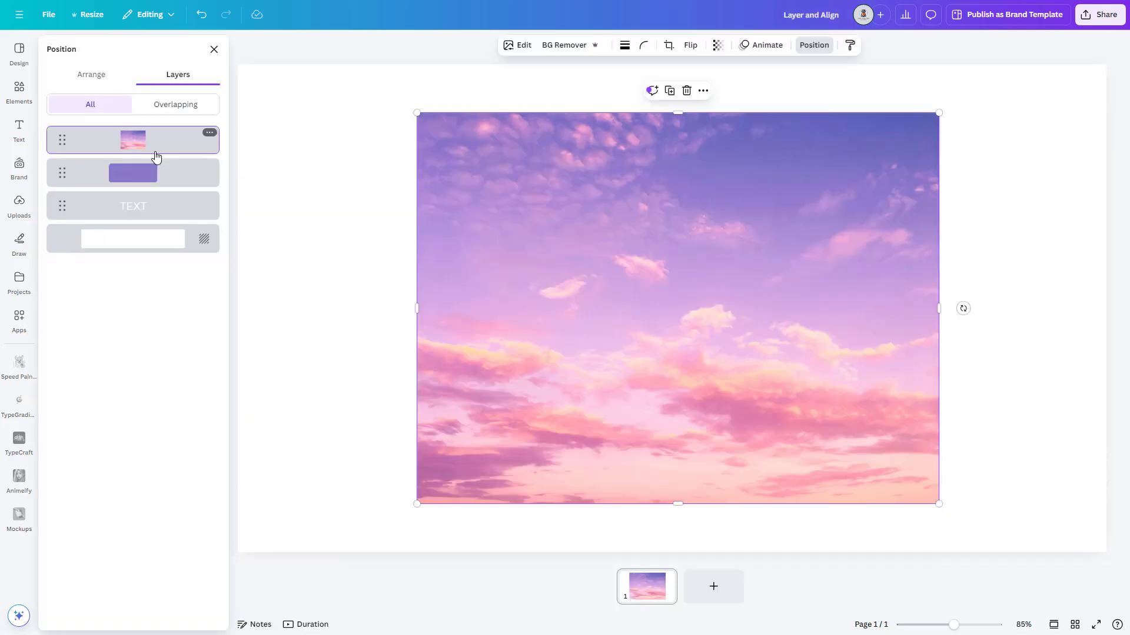
In the Layer and Align design, reorder the layers with TEXT in front, the purple rectangle behind it and the sky photo behind both.
mouse_move(151, 153)
left_mouse_down()
mouse_move(151, 224)
mouse_move(151, 133)
left_mouse_up()
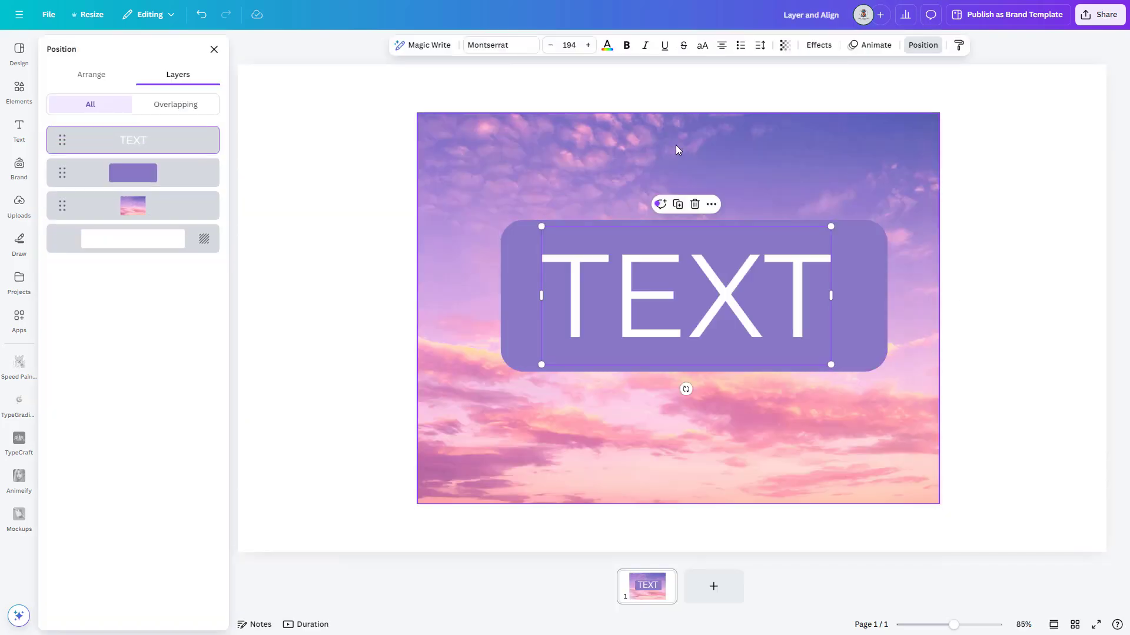
left_click(829, 145)
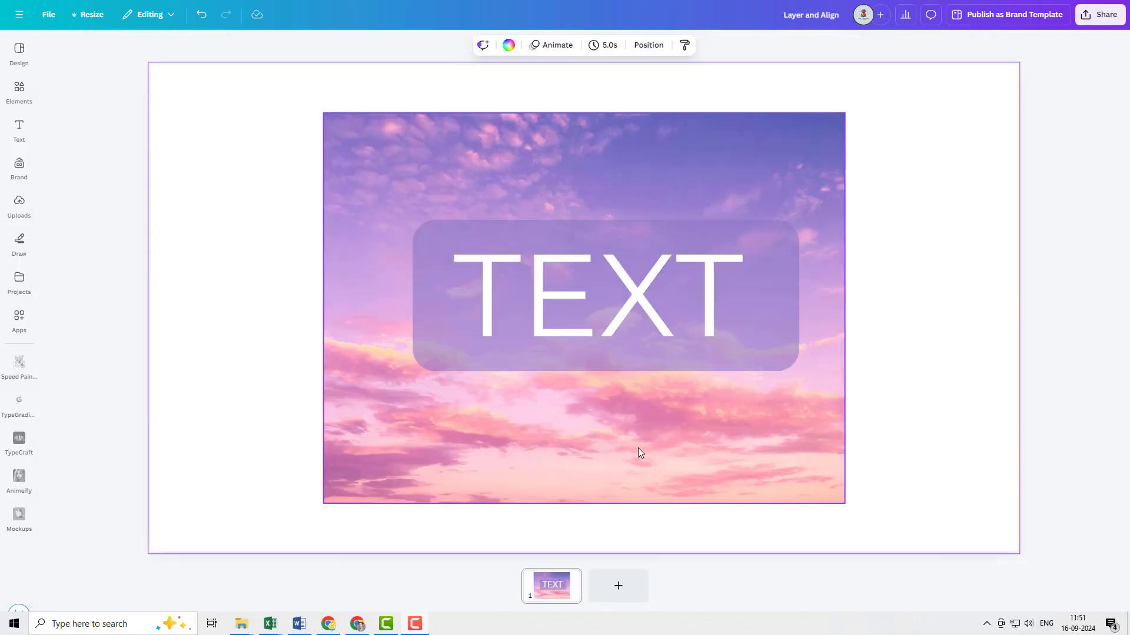
mouse_move(621, 440)
left_mouse_down()
mouse_move(653, 436)
mouse_move(633, 434)
left_mouse_up()
Try aligning the TEXT and rectangle group to the page's left, right and top edges, finishing at the bottom centre.
left_click(633, 335)
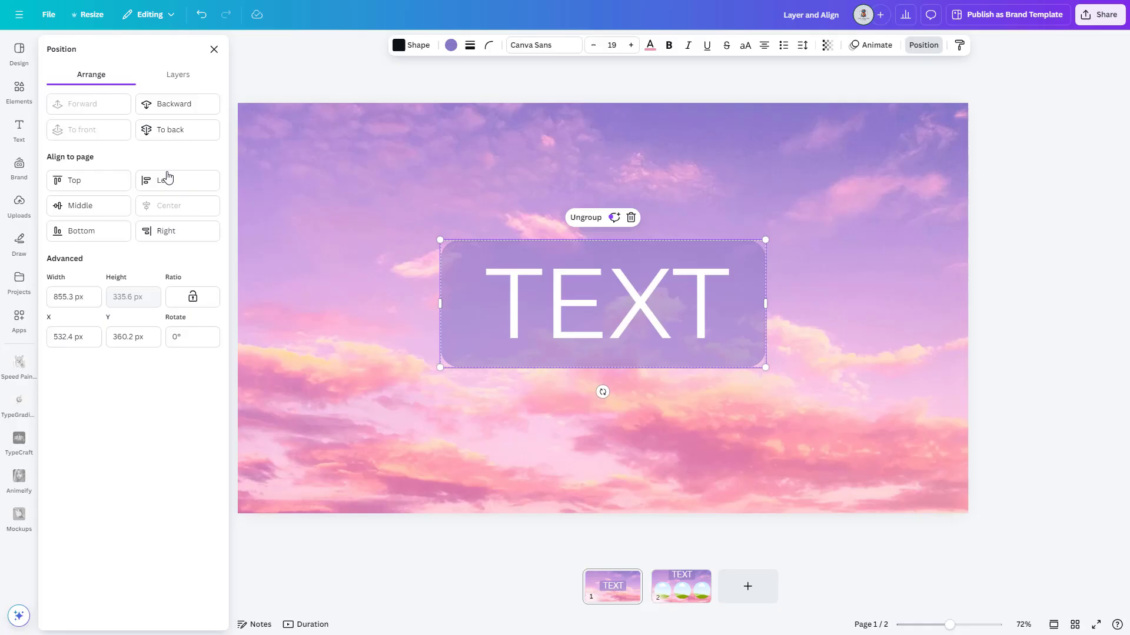
left_click(167, 178)
left_click(177, 230)
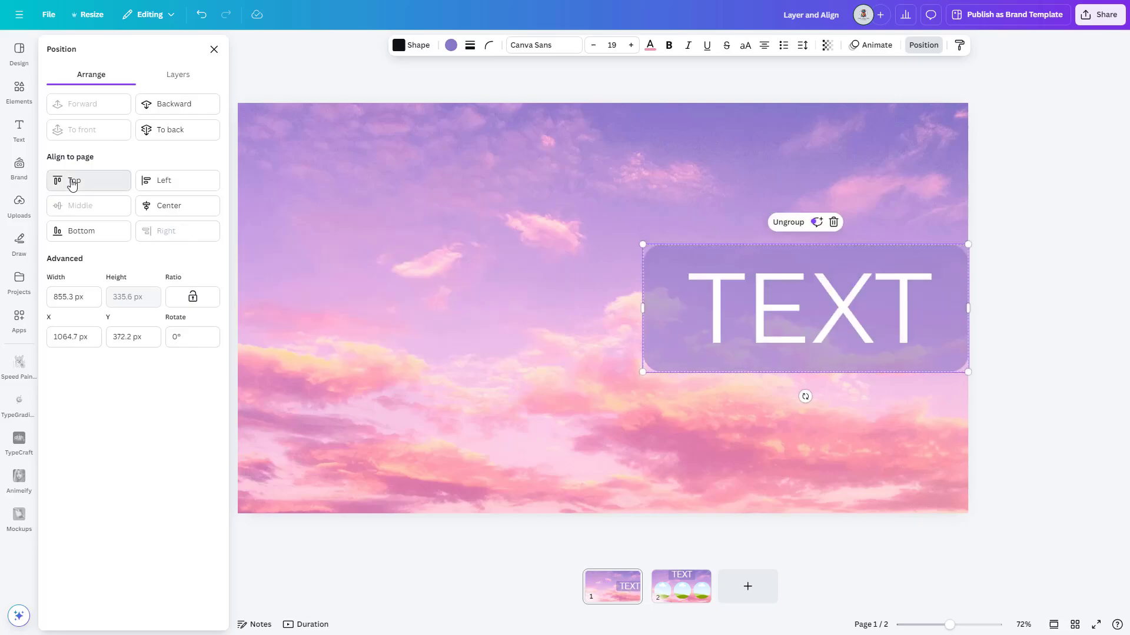
left_click(70, 180)
left_click(72, 231)
left_click(164, 211)
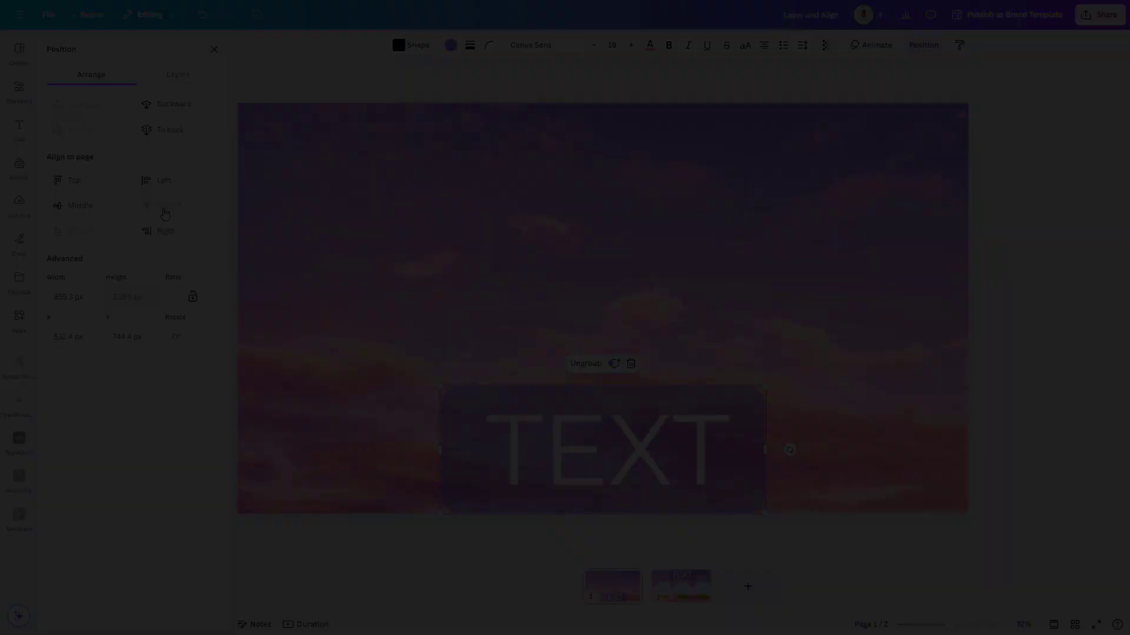